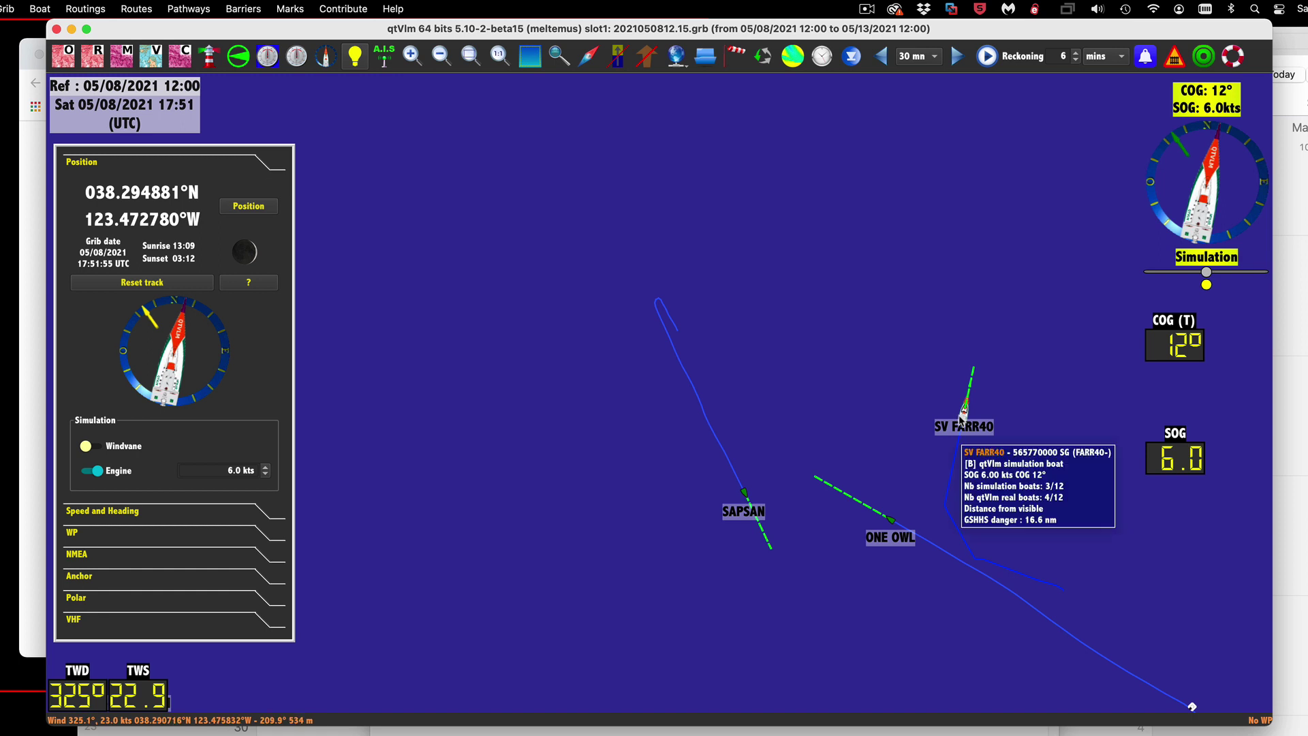
Draw a barrier line from the chart's lower right to its upper left near ONE OWL, then pan the chart.
{"action": "mouse_move", "coordinate": [891, 525]}
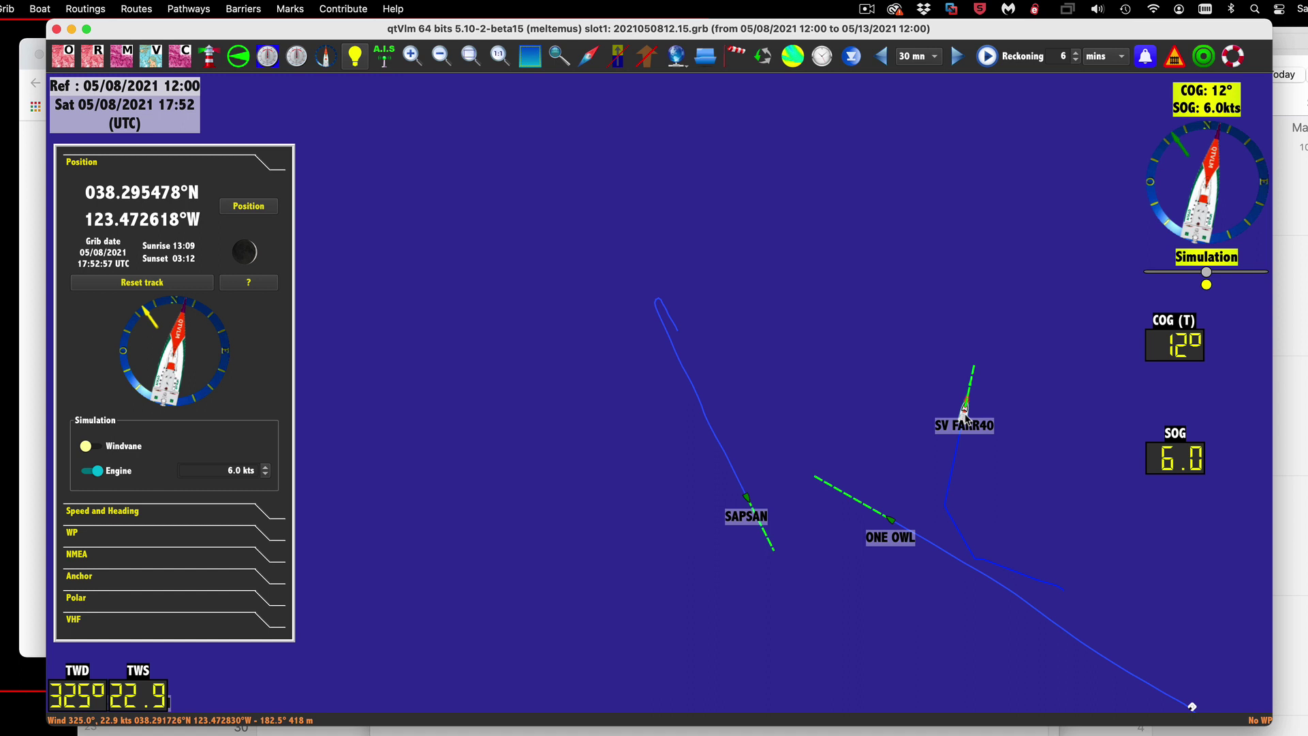
{"action": "mouse_move", "coordinate": [966, 416]}
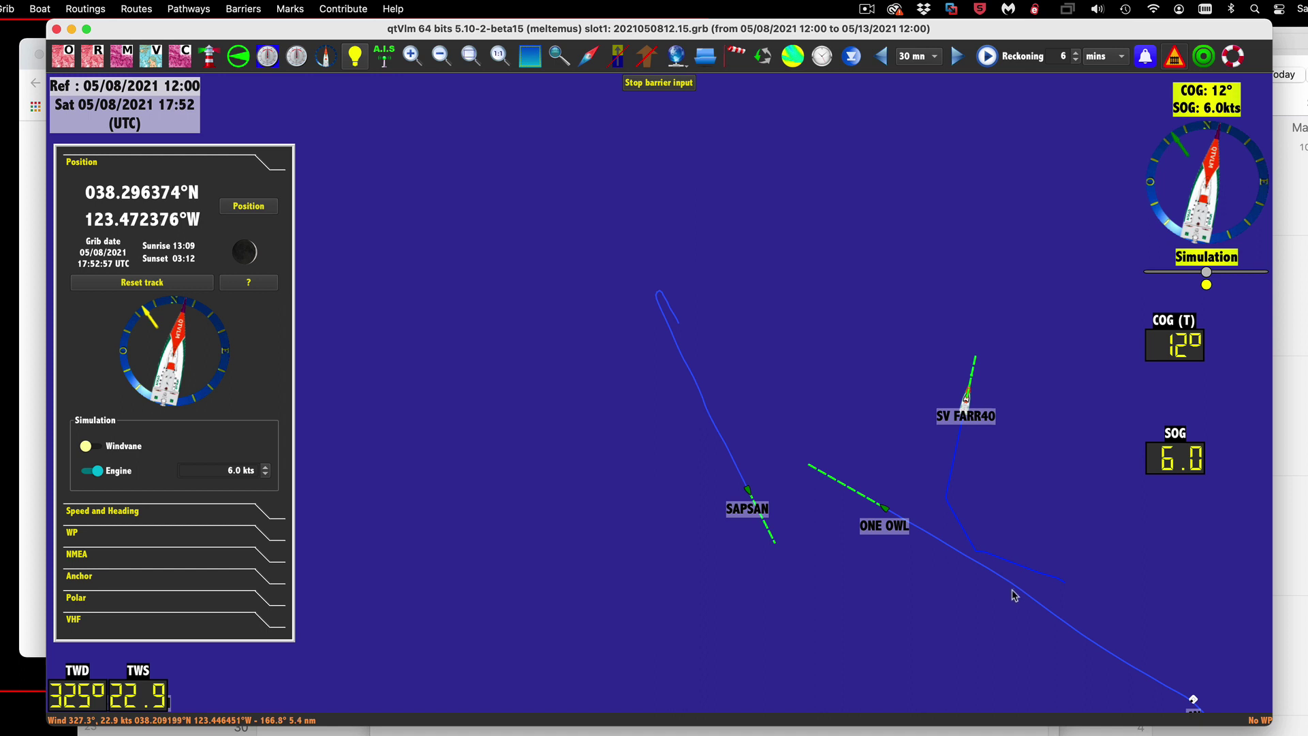
{"action": "left_click", "coordinate": [1011, 590]}
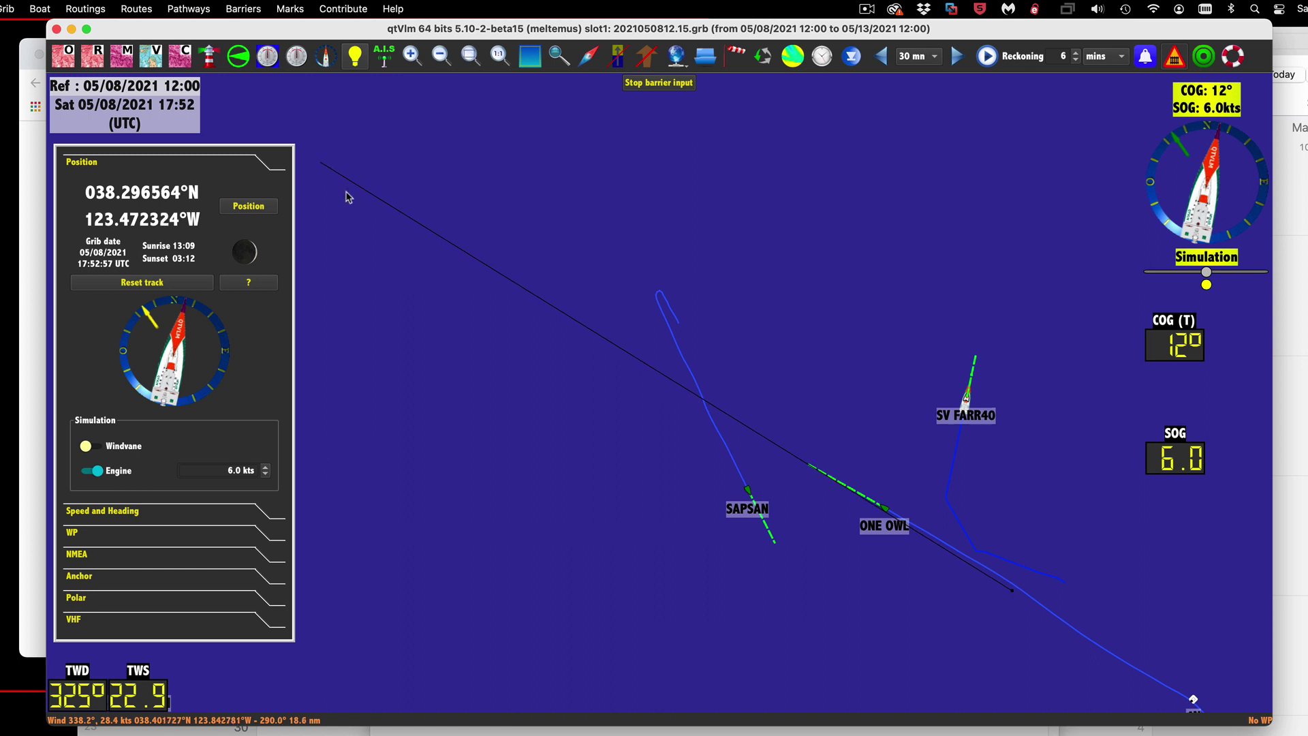
{"action": "left_click", "coordinate": [324, 149]}
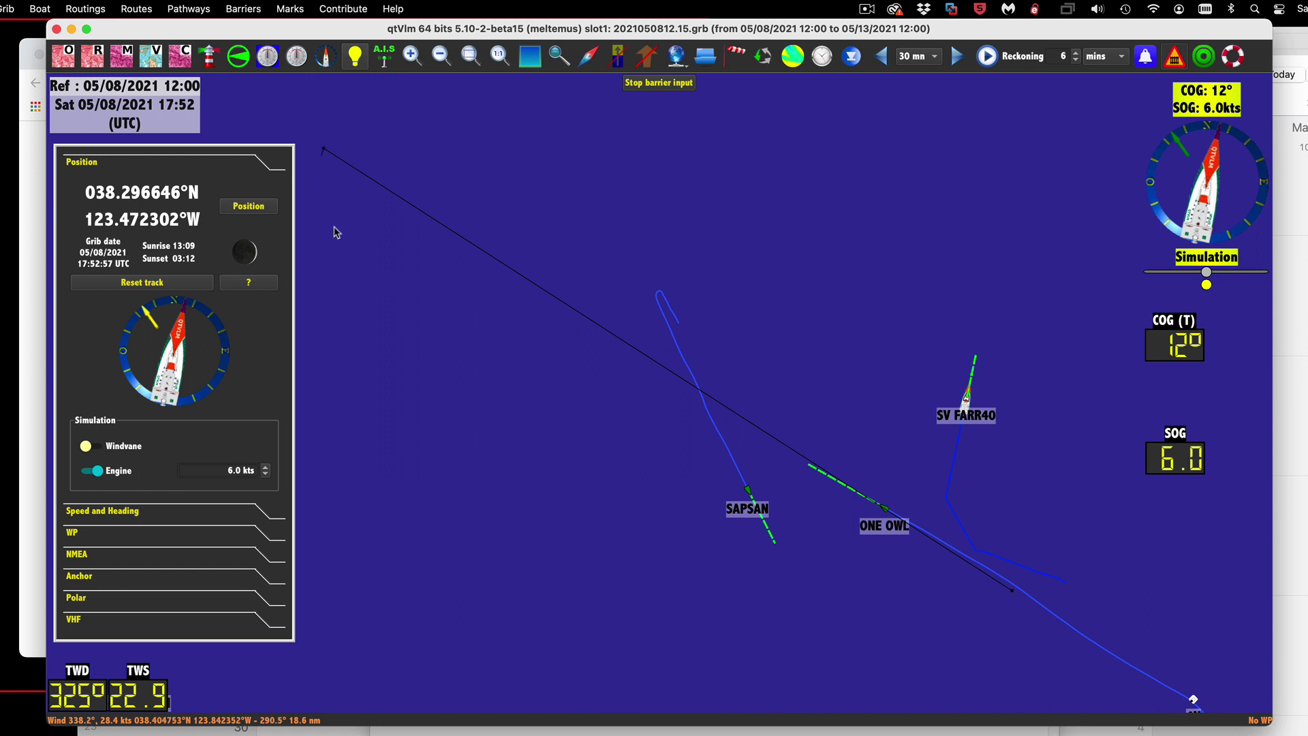
{"action": "key", "text": "Escape"}
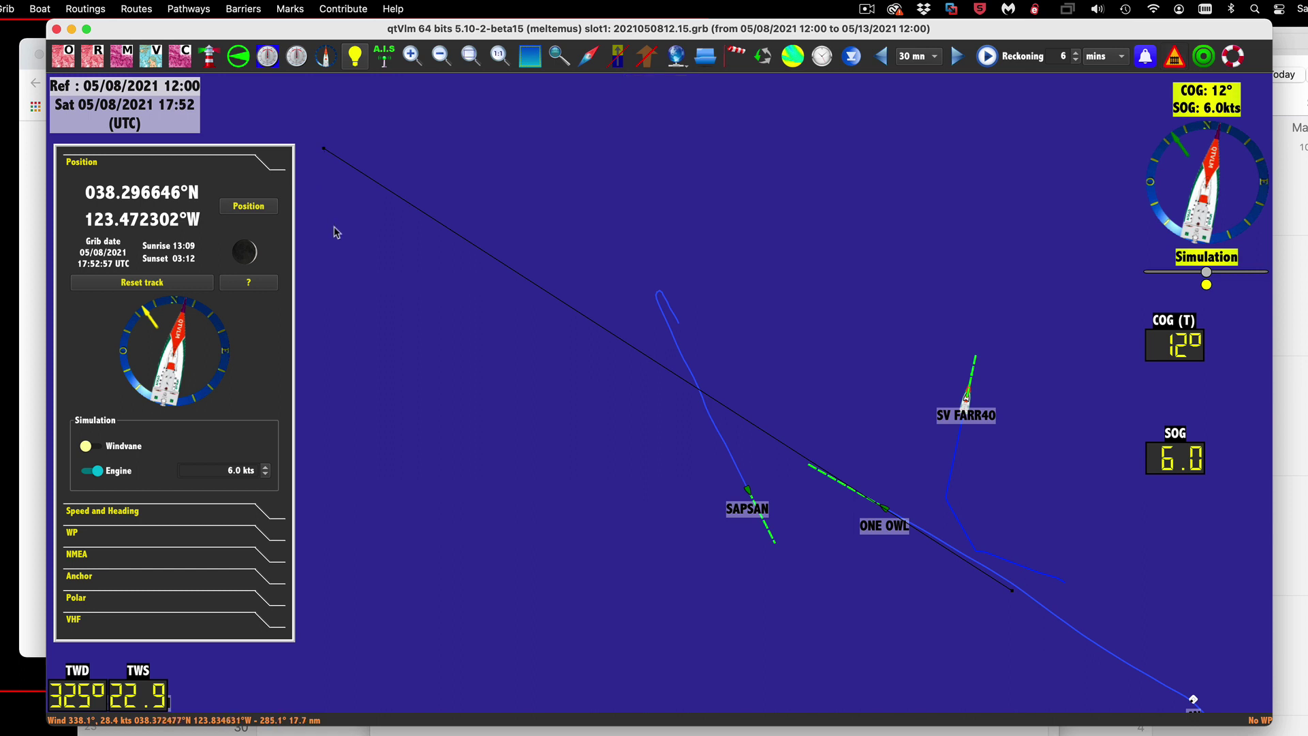
{"action": "left_click_drag", "start_coordinate": [443, 317], "coordinate": [556, 376]}
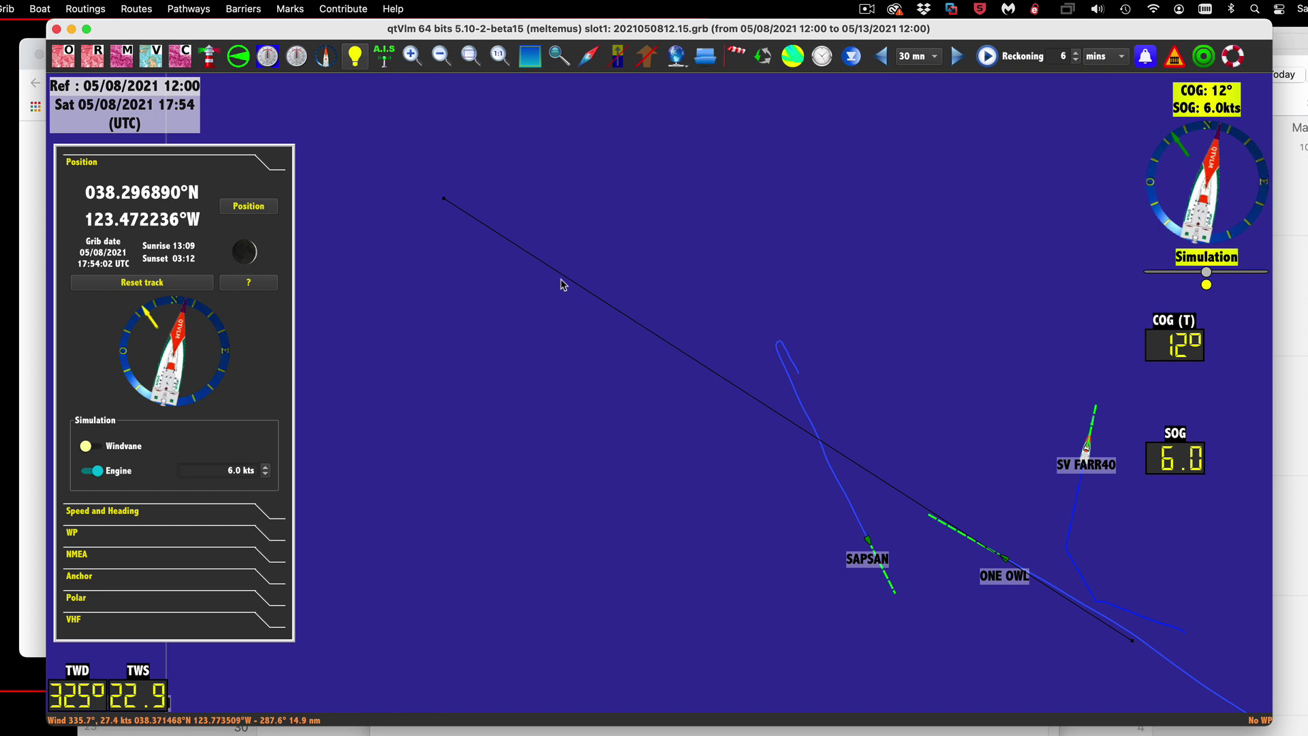
Create a new mark named 'temp' on the barrier line toward its upper-left end.
{"action": "right_click", "coordinate": [563, 284]}
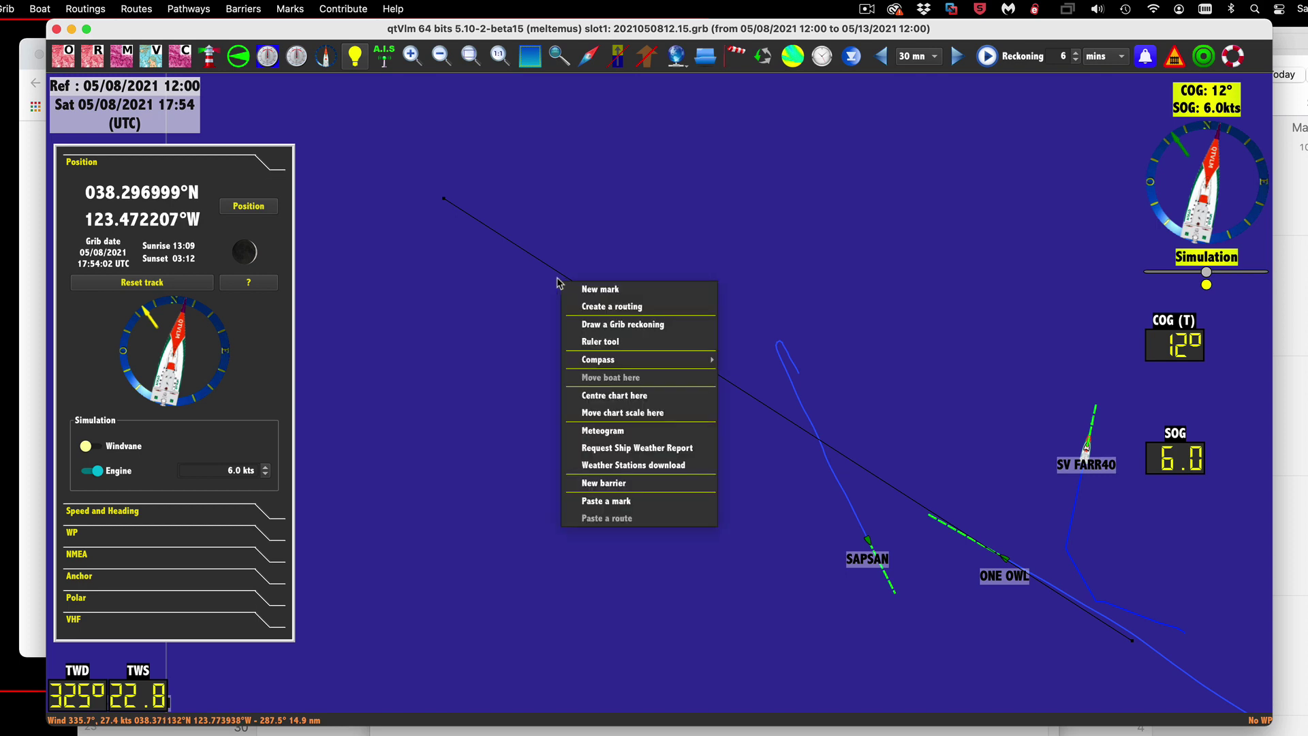
{"action": "left_click", "coordinate": [596, 289]}
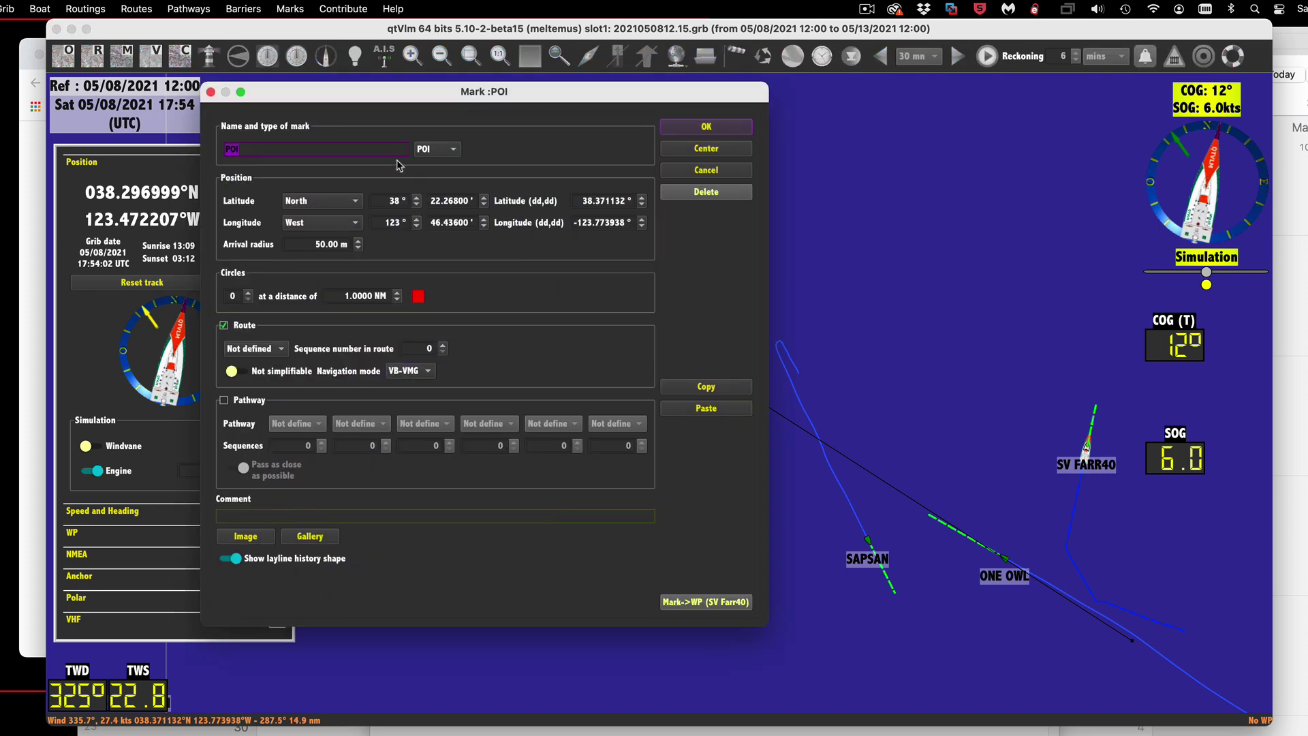
{"action": "type", "text": "temp"}
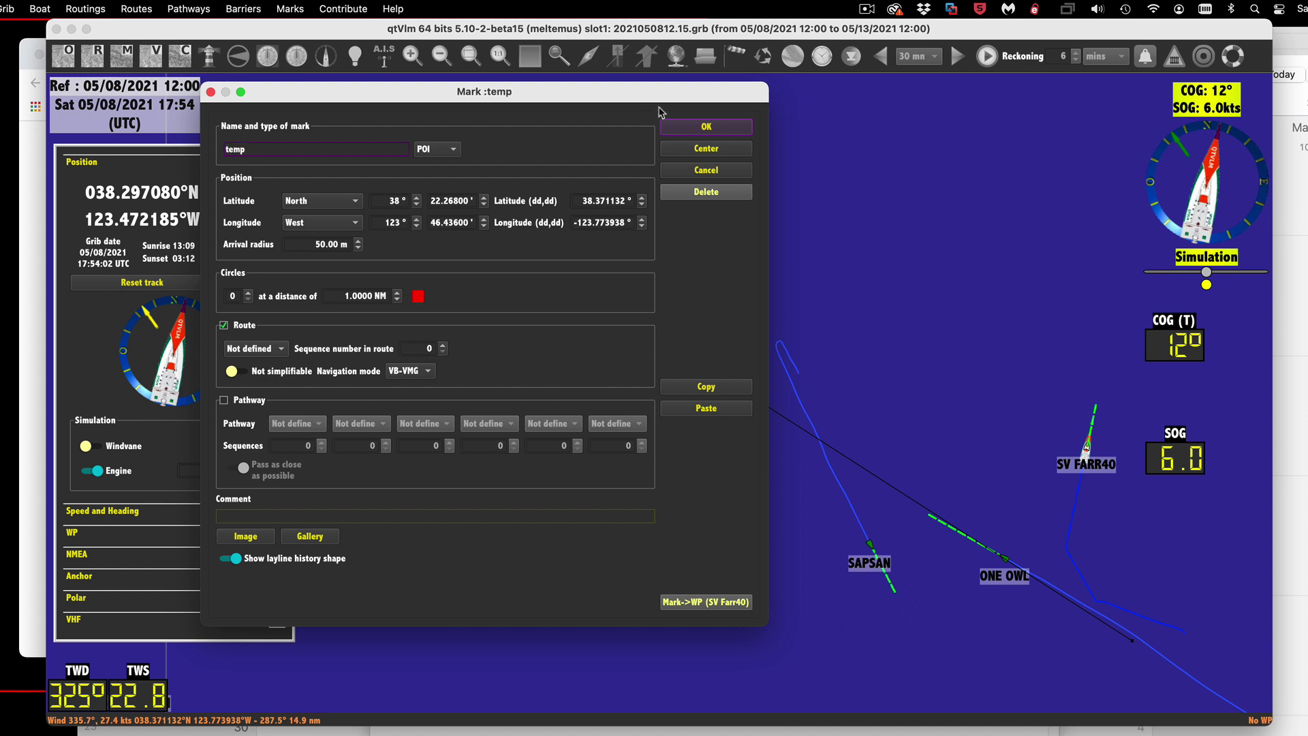
{"action": "left_click", "coordinate": [703, 127]}
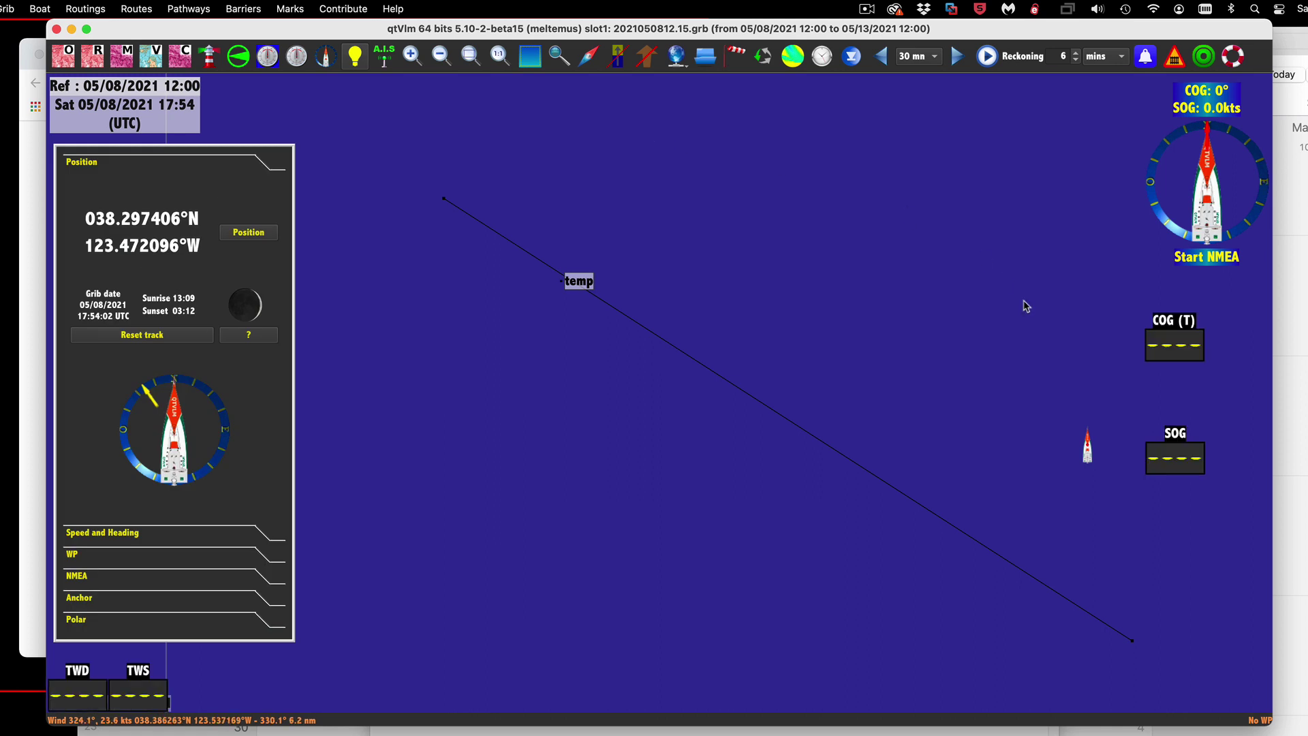
Move the own boat onto the temp mark, delete the mark, and switch to the MMWX3.pdf document.
{"action": "left_click", "coordinate": [1088, 456]}
{"action": "left_click_drag", "start_coordinate": [1088, 456], "coordinate": [567, 285]}
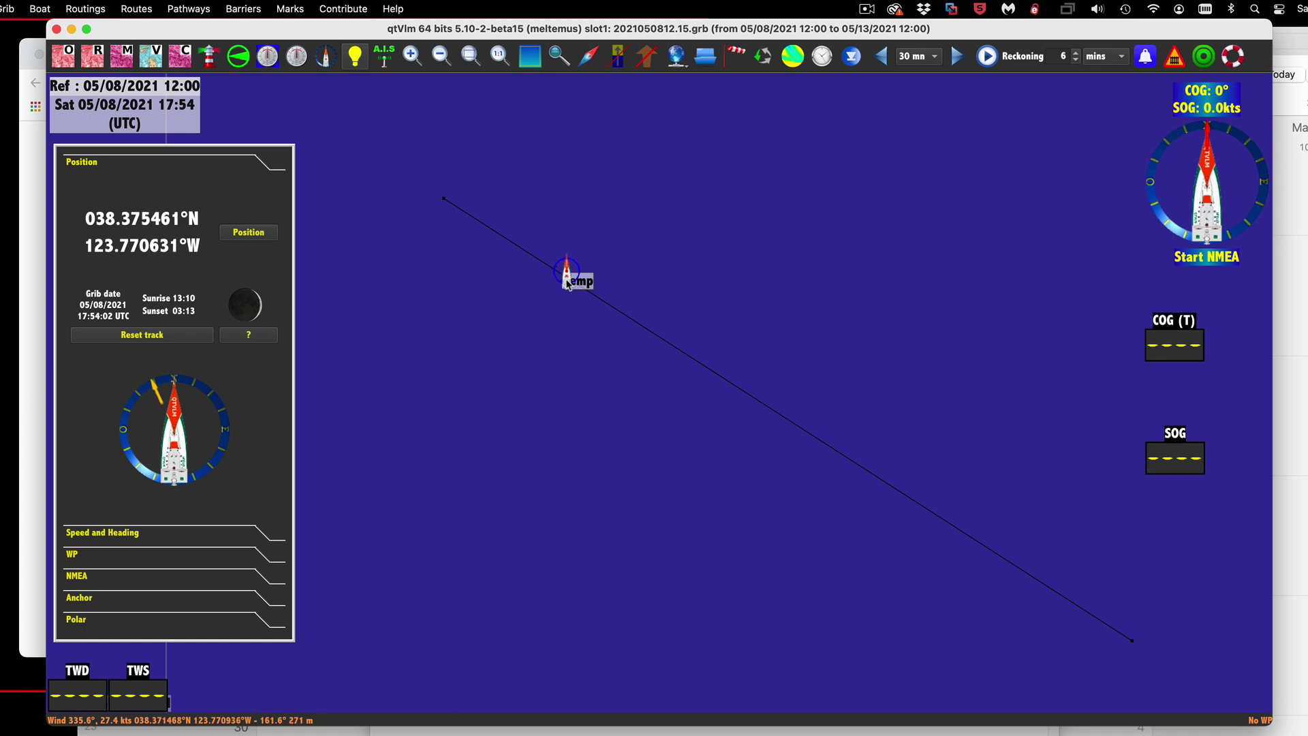
{"action": "mouse_move", "coordinate": [588, 287]}
{"action": "right_click", "coordinate": [590, 282]}
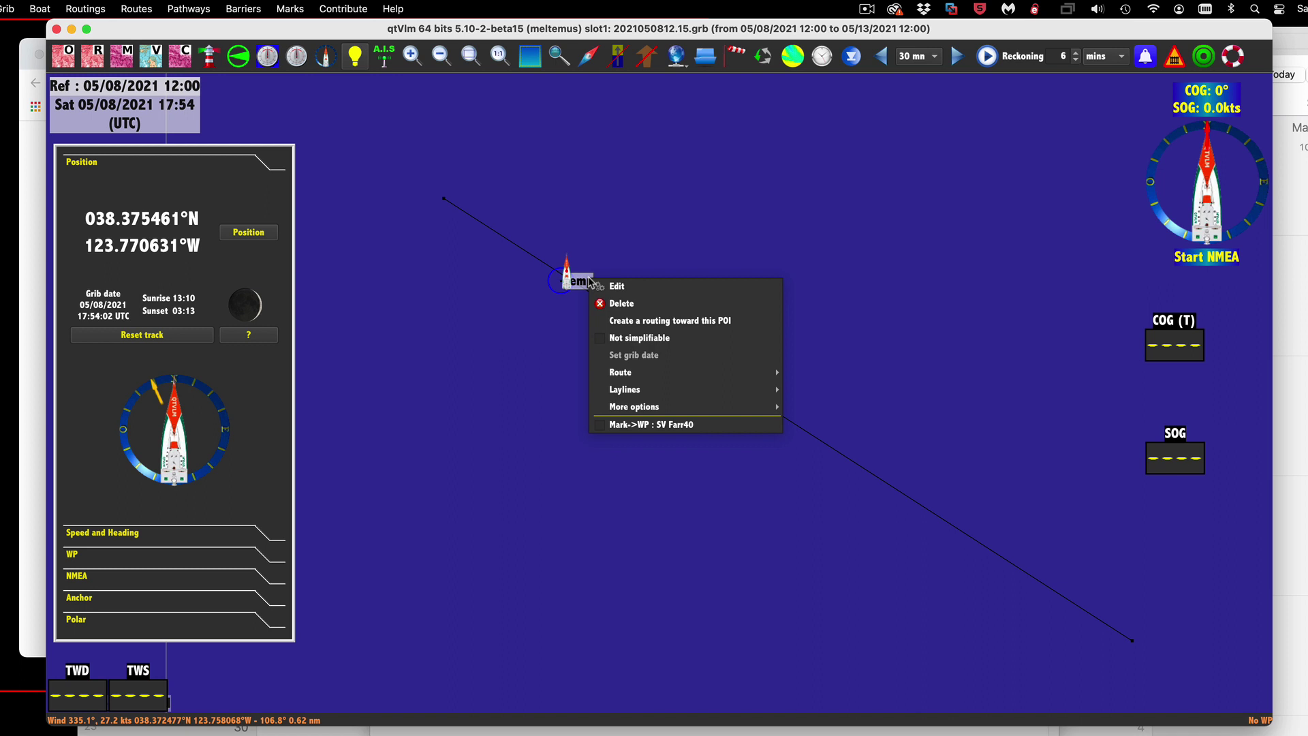
{"action": "left_click", "coordinate": [622, 301]}
{"action": "left_click", "coordinate": [717, 395]}
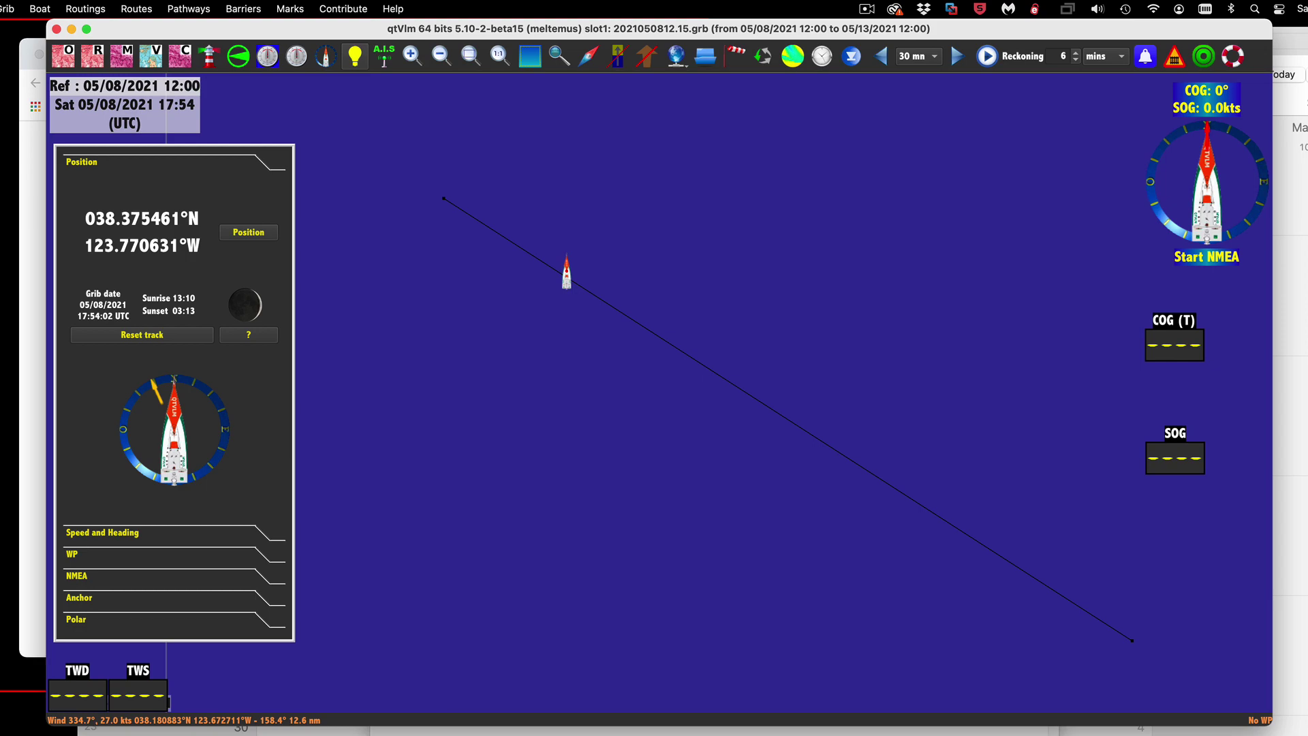
{"action": "key", "text": "super+Tab"}
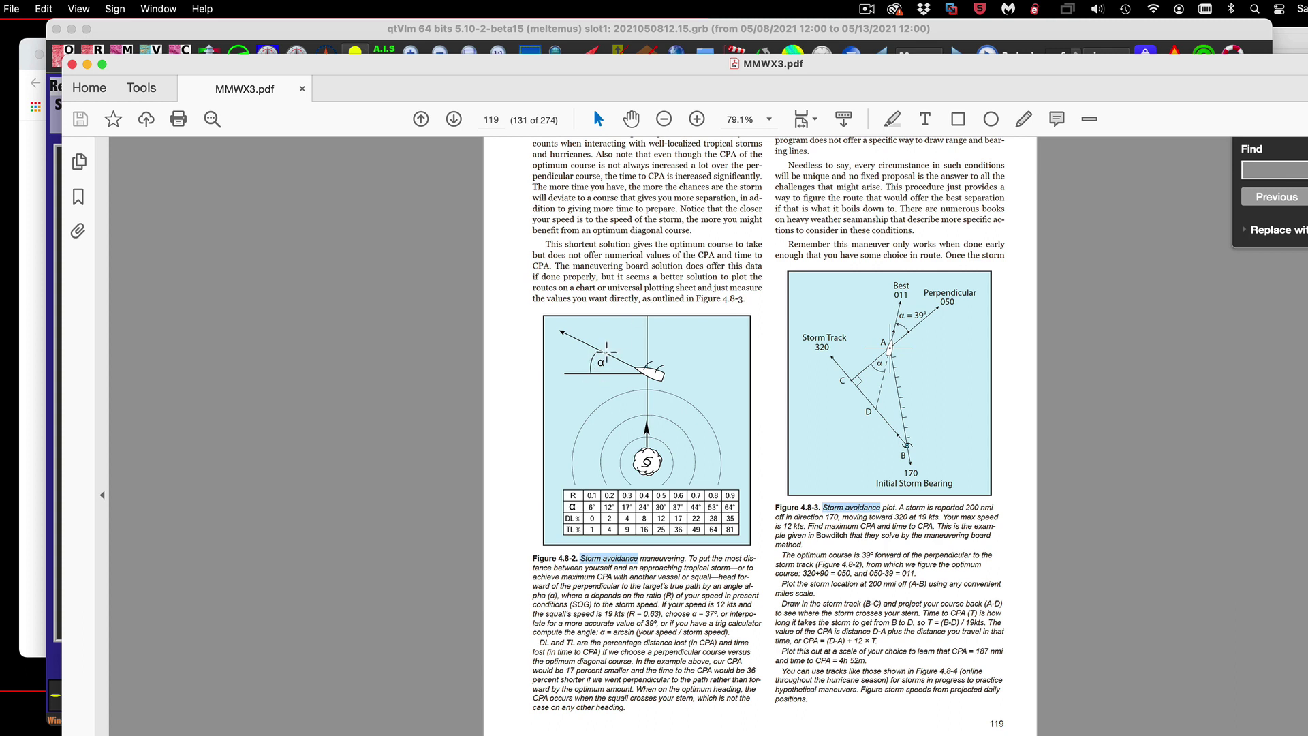
Review Figure 4.8-2 on page 119, then move the Acrobat window aside and minimize it.
{"action": "left_click", "coordinate": [649, 503]}
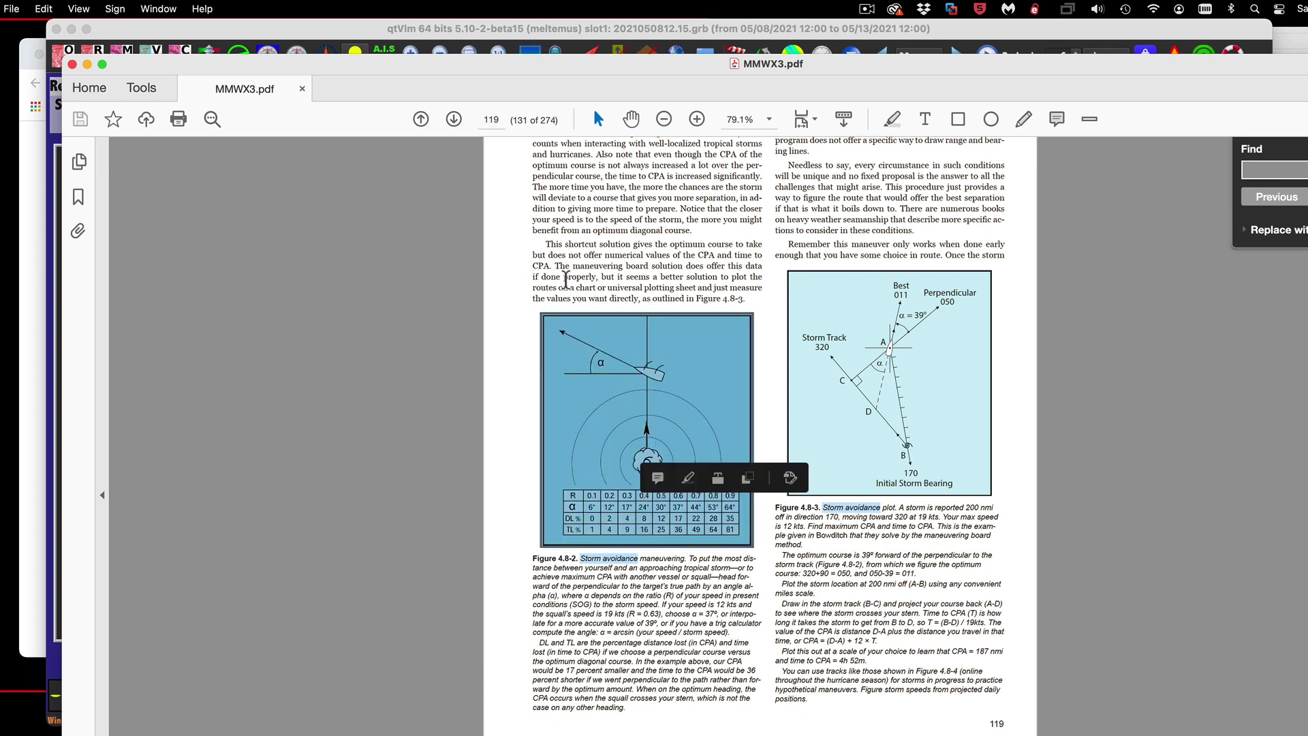
{"action": "left_click", "coordinate": [526, 296]}
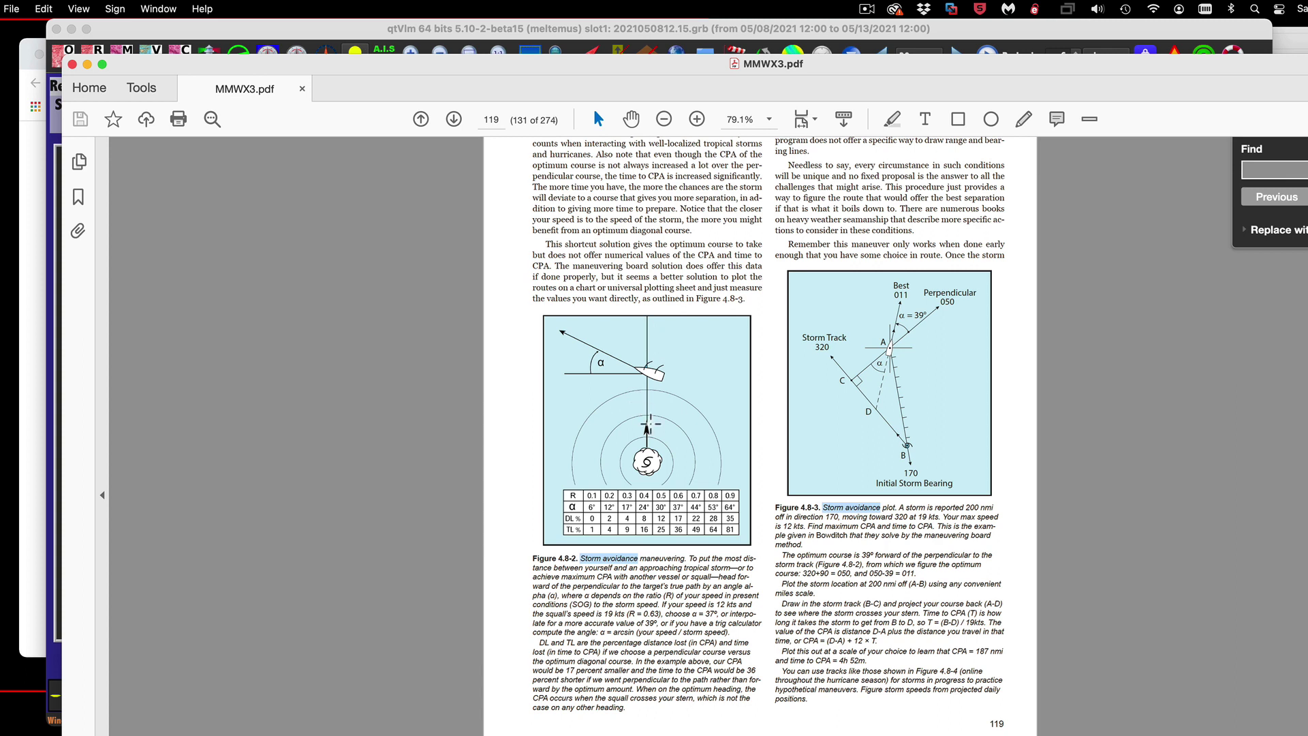
{"action": "left_click_drag", "start_coordinate": [507, 88], "coordinate": [1028, 718]}
{"action": "key", "text": "super+m"}
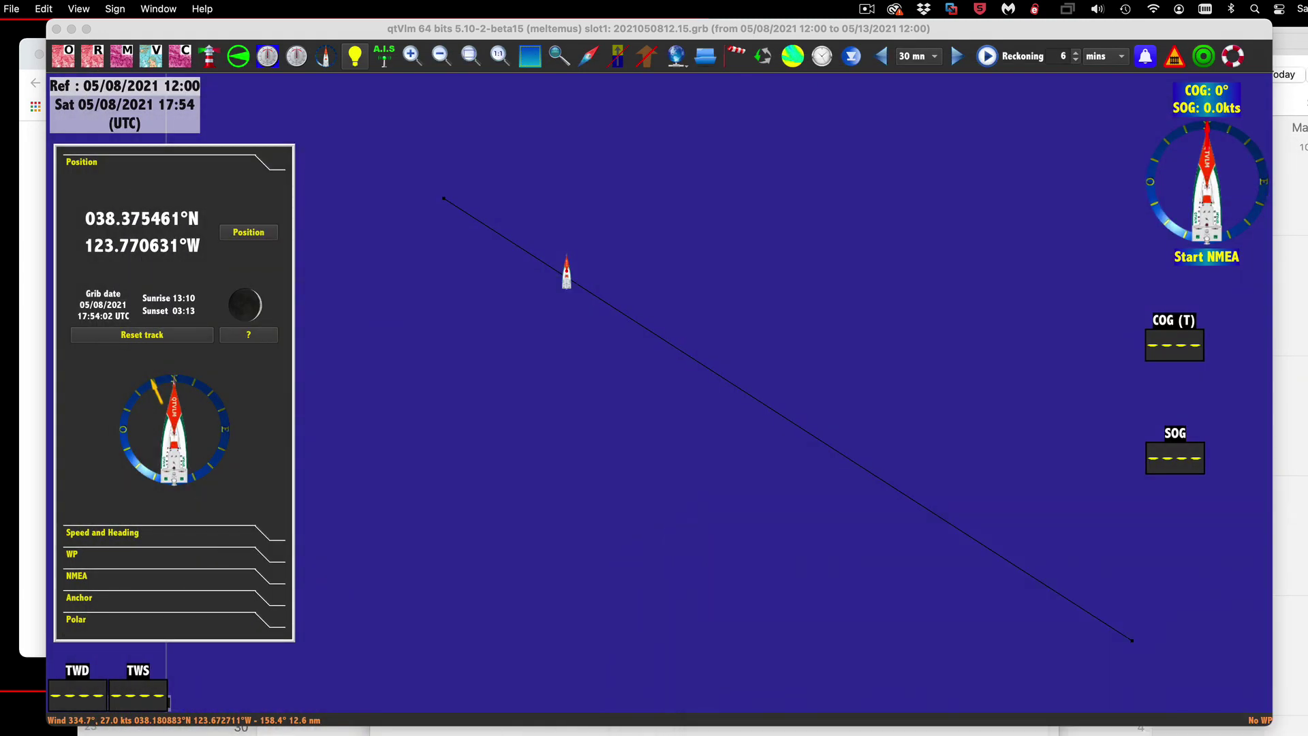
In Calculator, take the arcsine of 6 ÷ 11.8 (30.562275351732832), then close Calculator.
{"action": "key", "text": "super+Tab"}
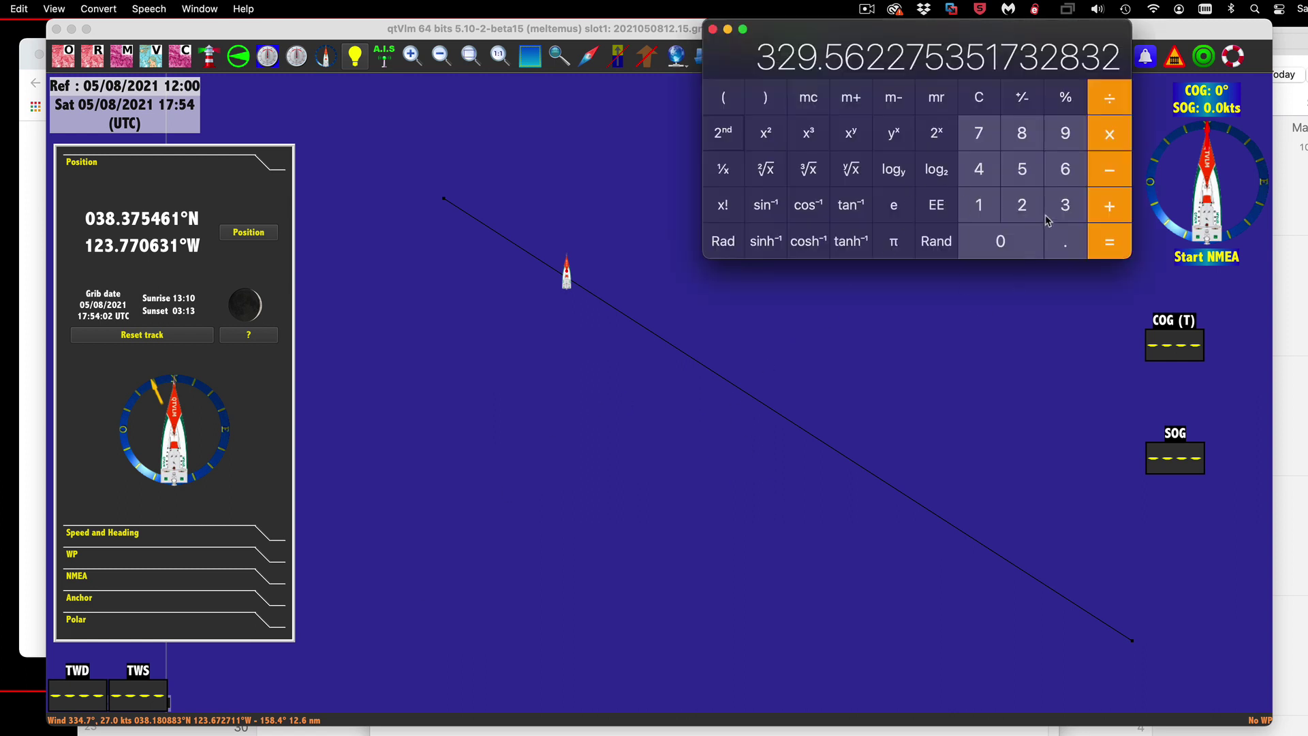
{"action": "left_click", "coordinate": [1065, 170]}
{"action": "left_click", "coordinate": [1107, 106]}
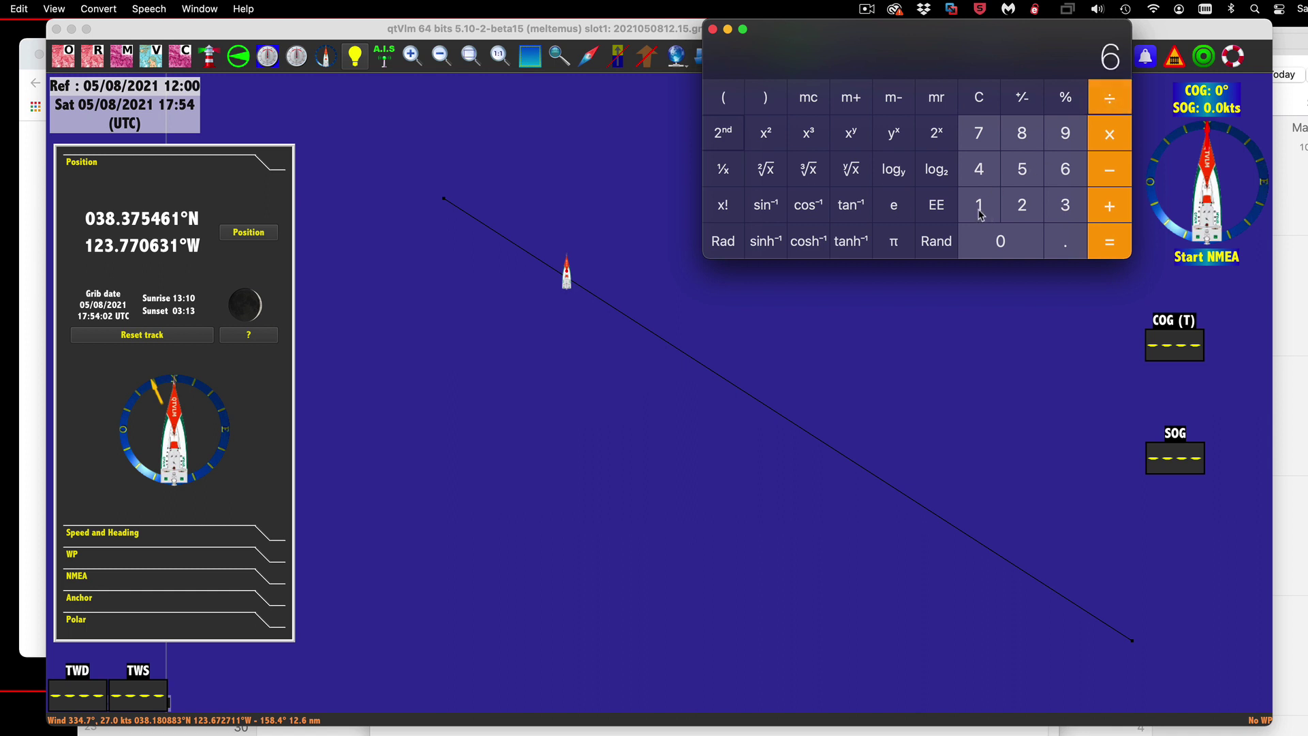
{"action": "left_click", "coordinate": [1107, 109]}
{"action": "left_click", "coordinate": [981, 208]}
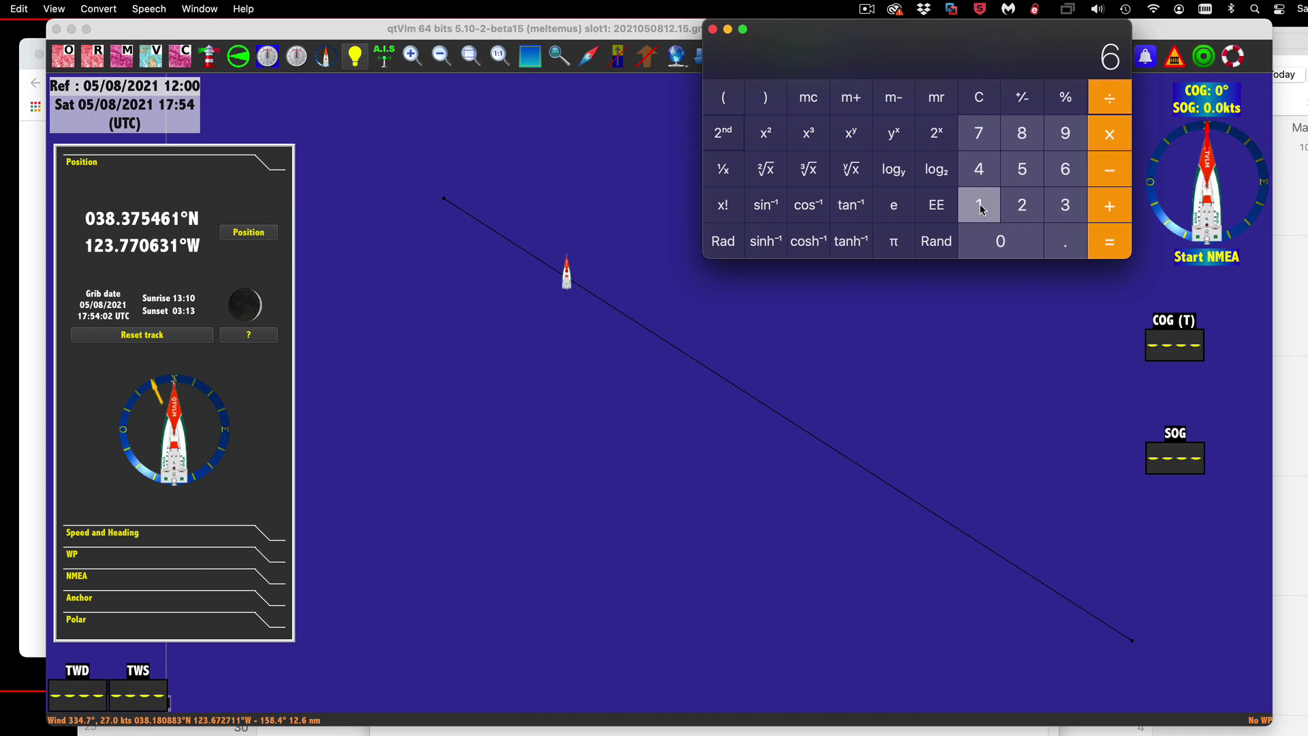
{"action": "left_click", "coordinate": [981, 208]}
{"action": "left_click", "coordinate": [1066, 242]}
{"action": "left_click", "coordinate": [1021, 134]}
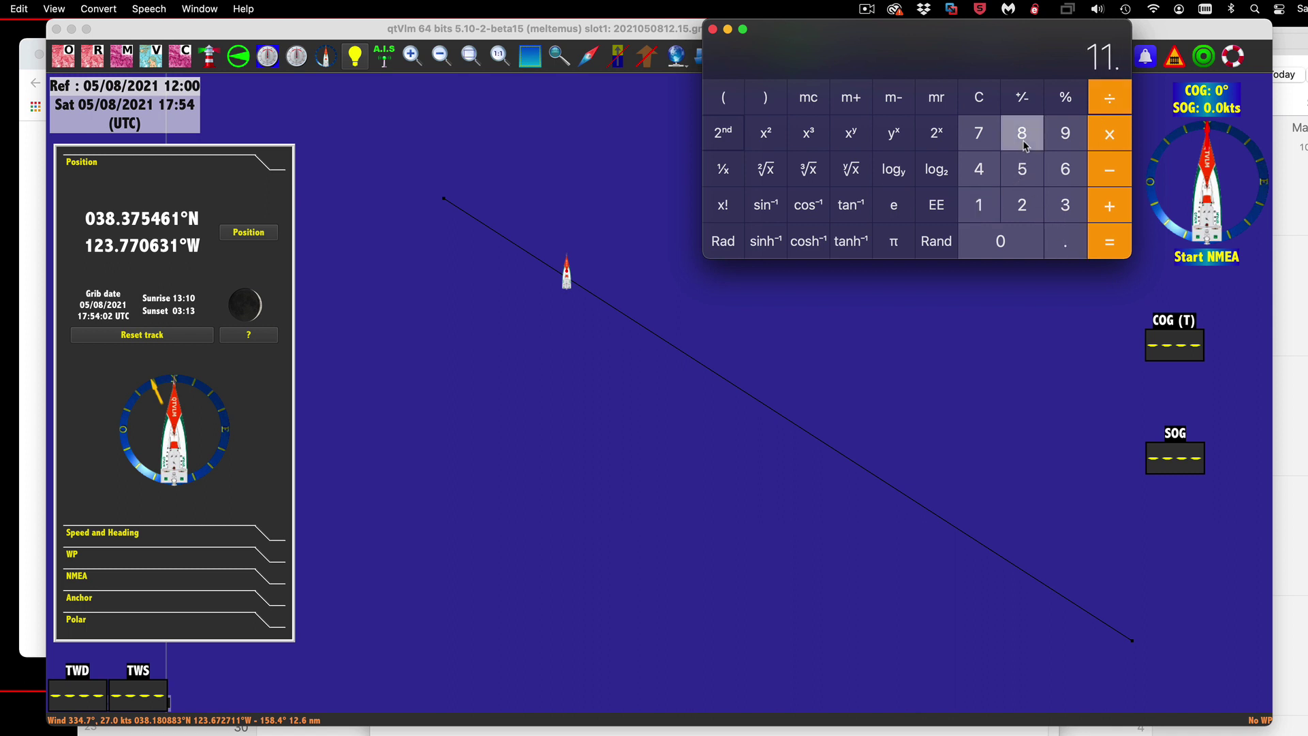
{"action": "left_click", "coordinate": [1105, 244]}
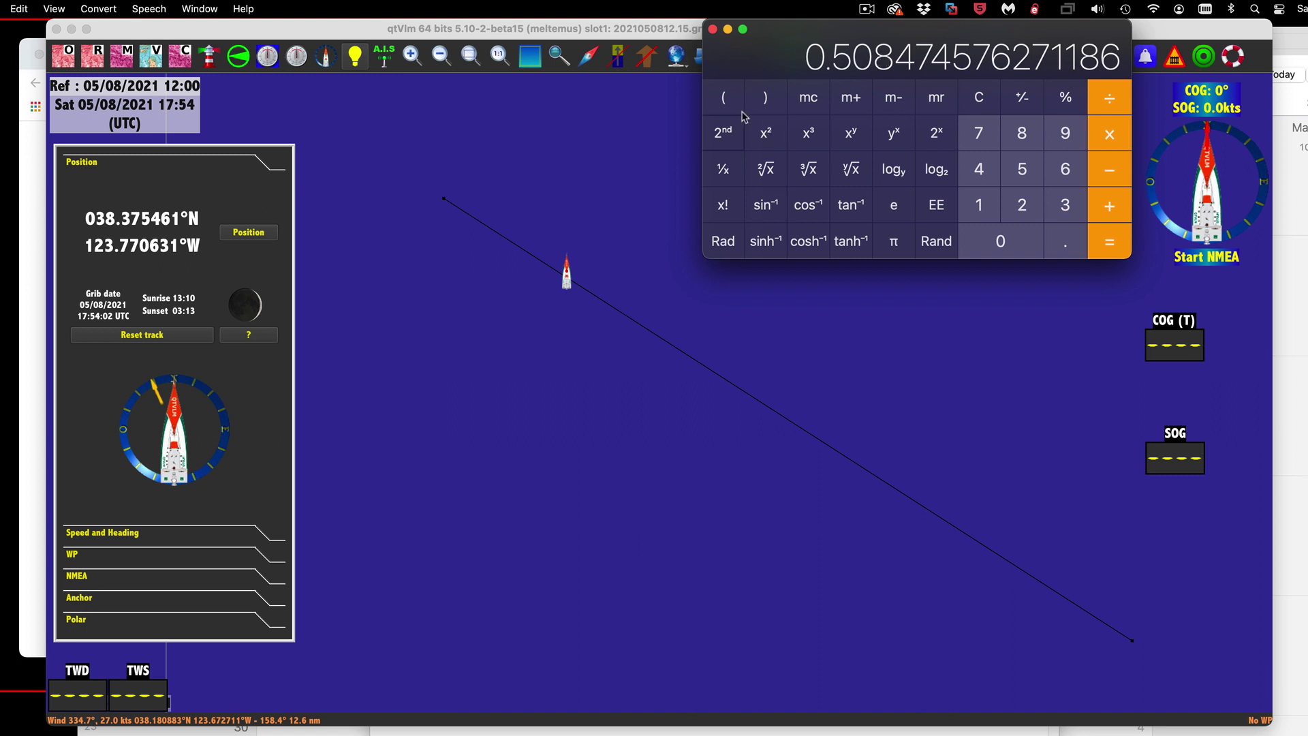
{"action": "left_click", "coordinate": [766, 209]}
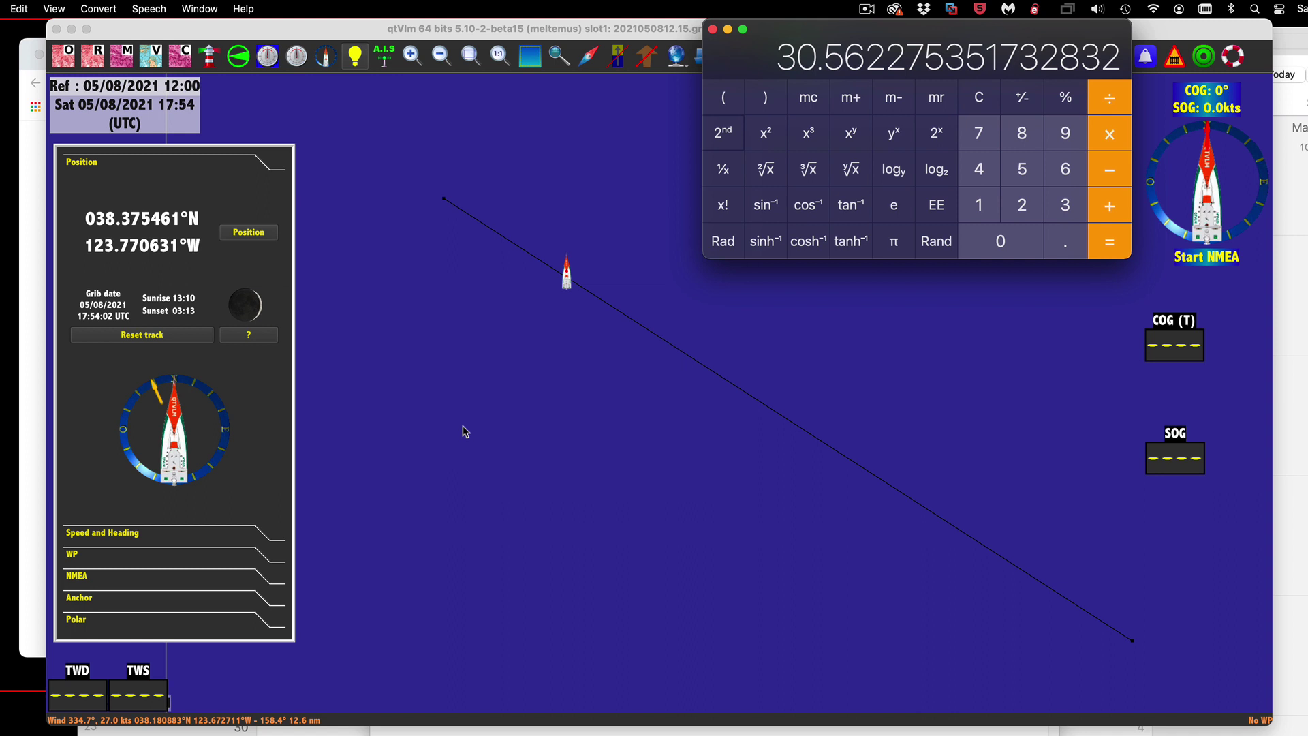
{"action": "left_click", "coordinate": [712, 30]}
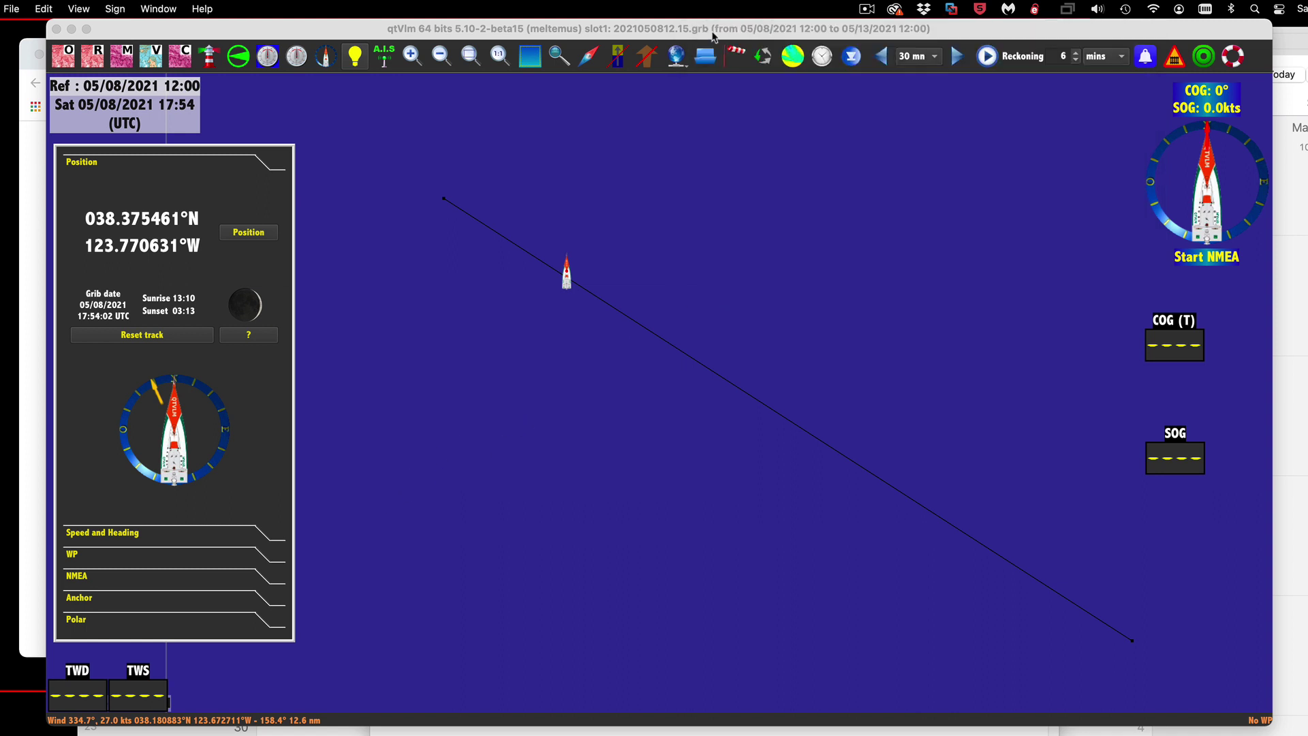
Hide the Position panel and steer the simulated boat from 335° round to a 240° course.
{"action": "left_click", "coordinate": [264, 447]}
{"action": "left_click", "coordinate": [264, 447]}
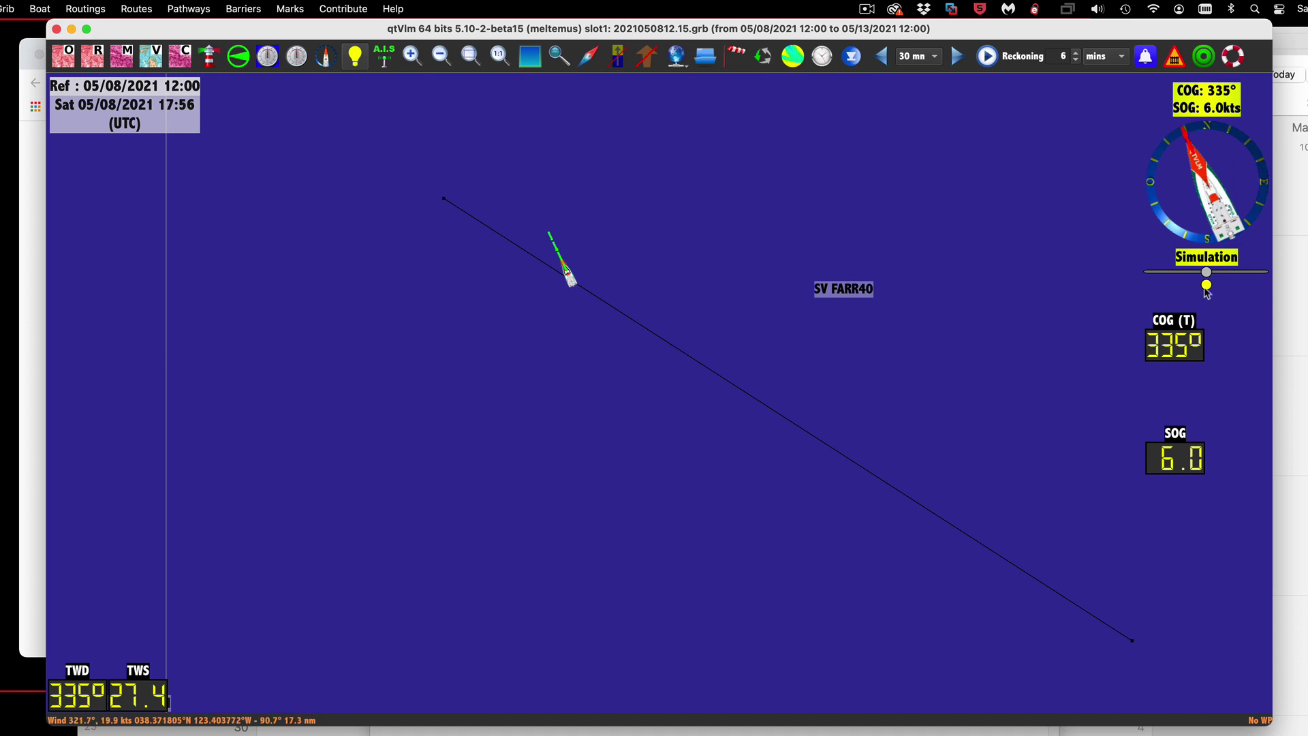
{"action": "left_click", "coordinate": [1180, 274]}
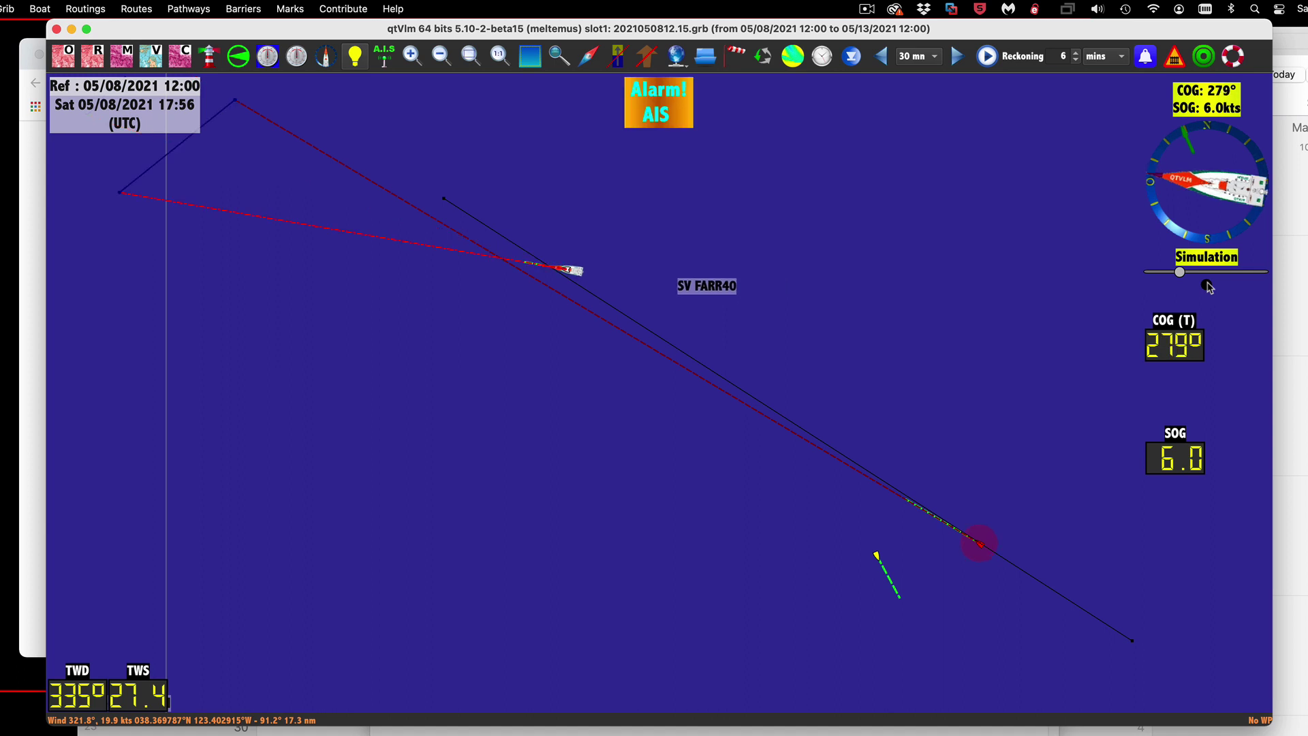
{"action": "left_click", "coordinate": [1206, 273]}
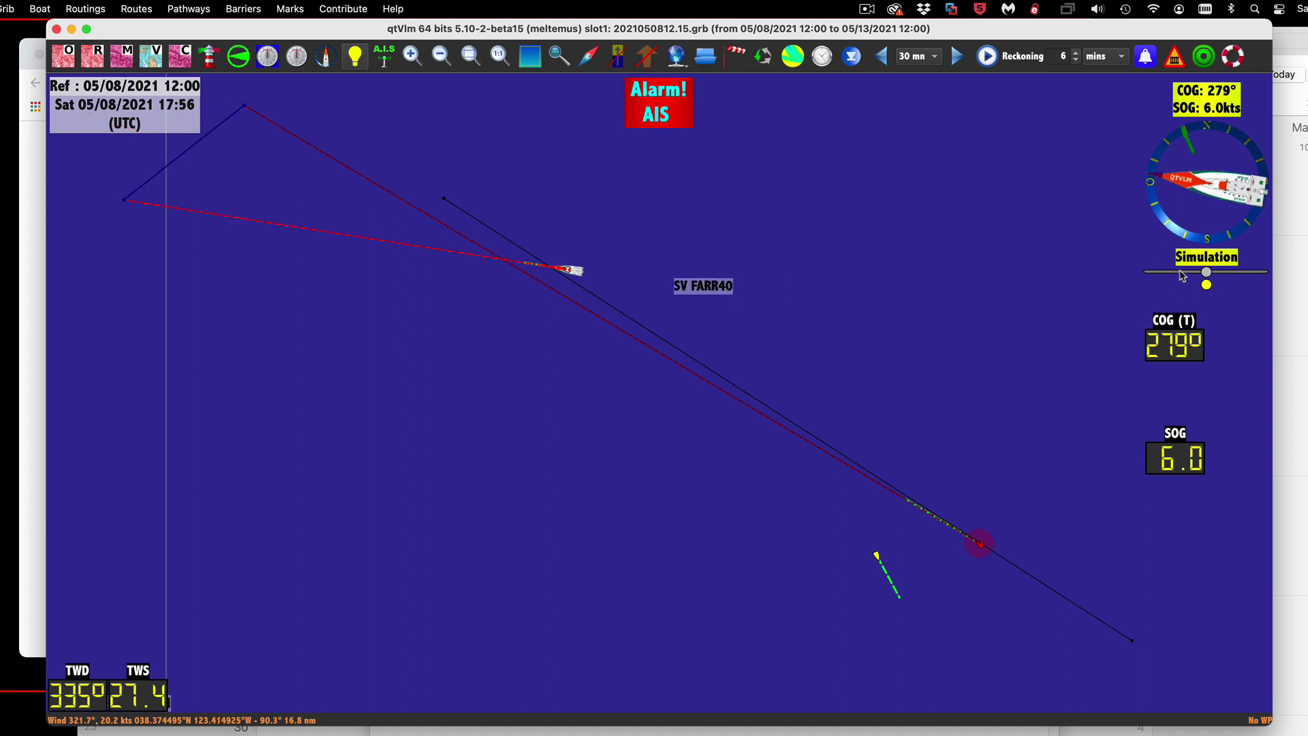
{"action": "left_click", "coordinate": [1184, 273]}
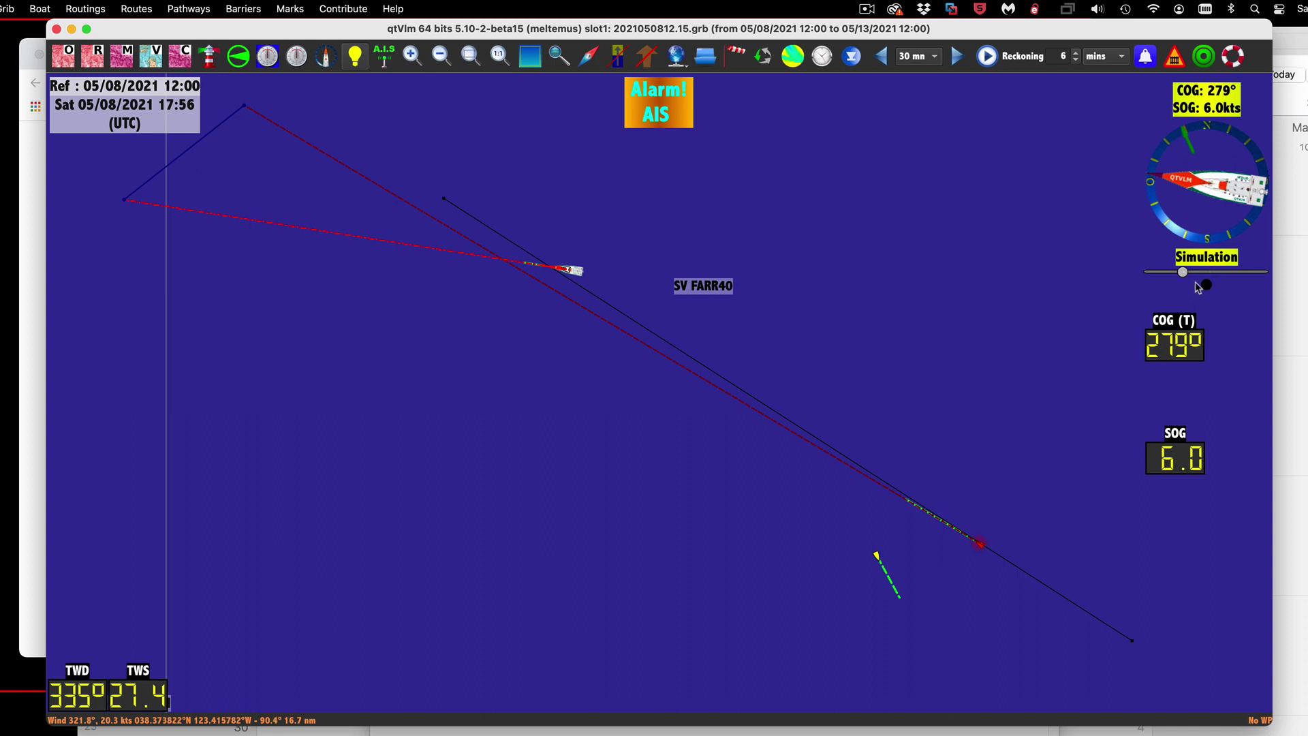
{"action": "left_click", "coordinate": [1205, 273]}
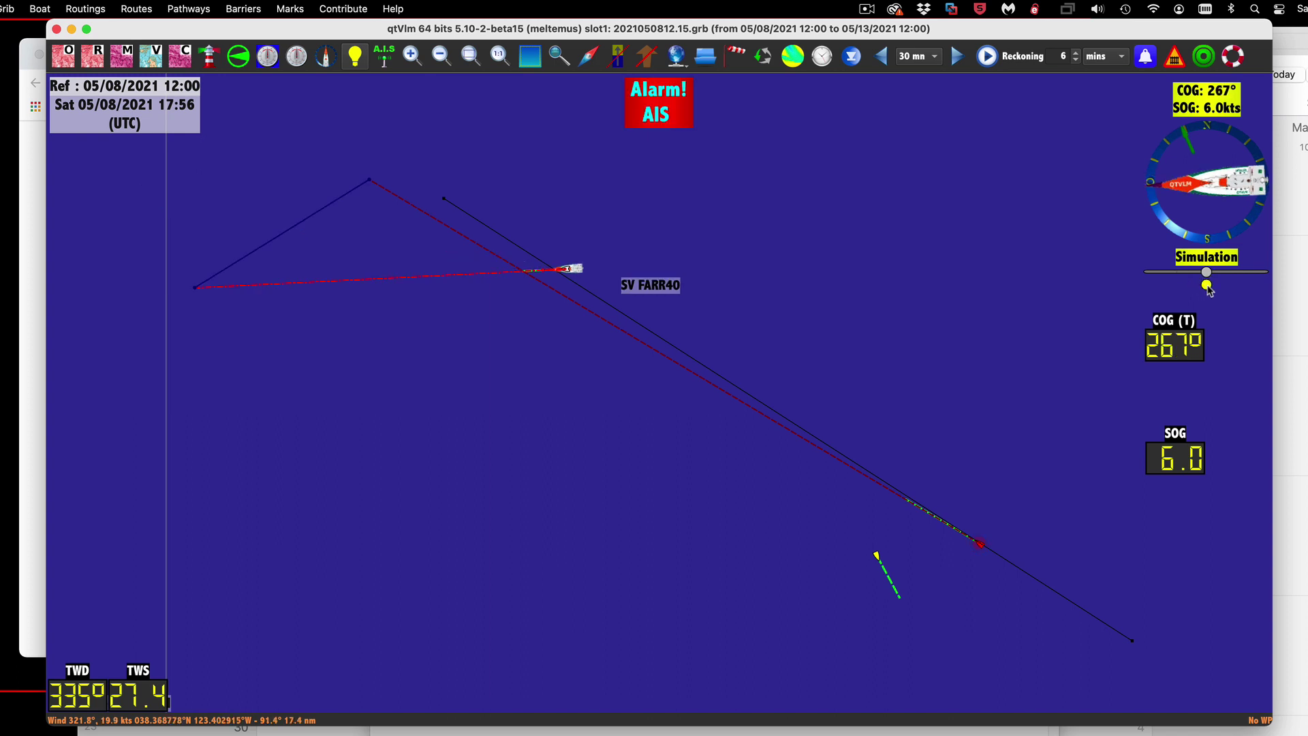
{"action": "left_click", "coordinate": [1193, 273]}
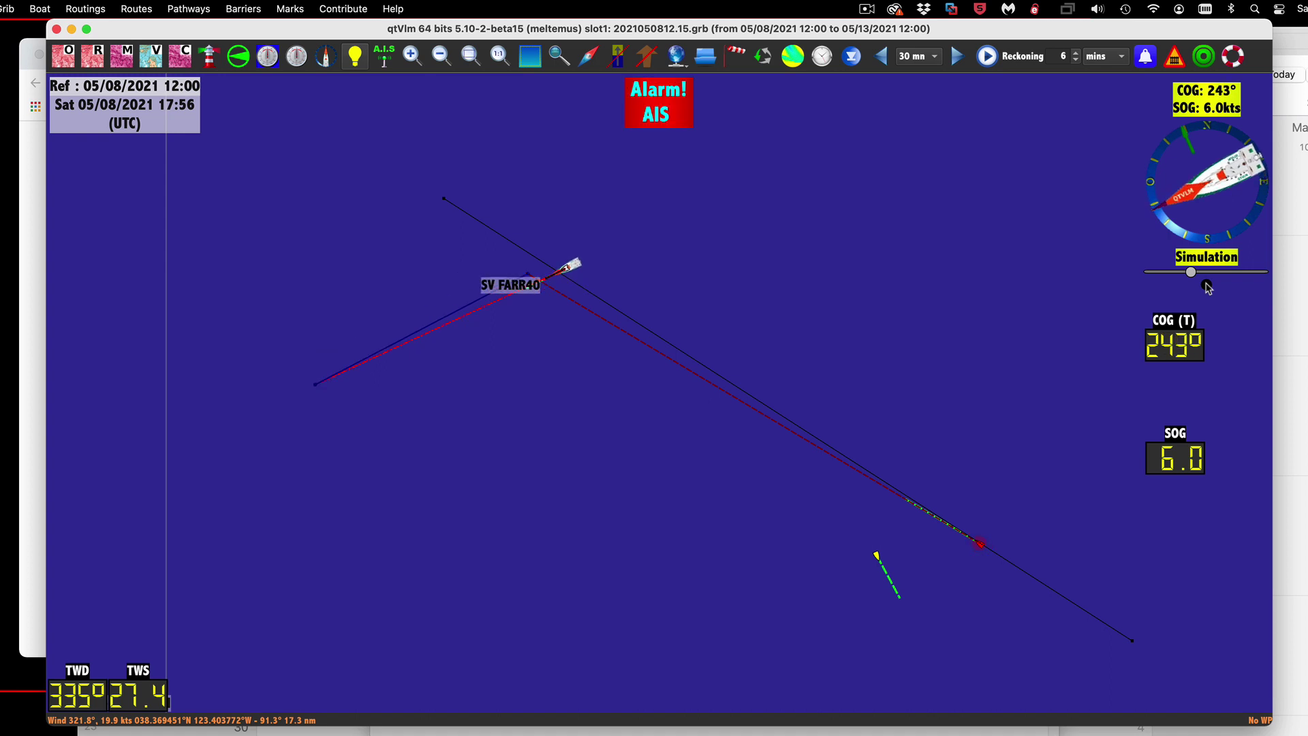
{"action": "left_click", "coordinate": [1204, 273]}
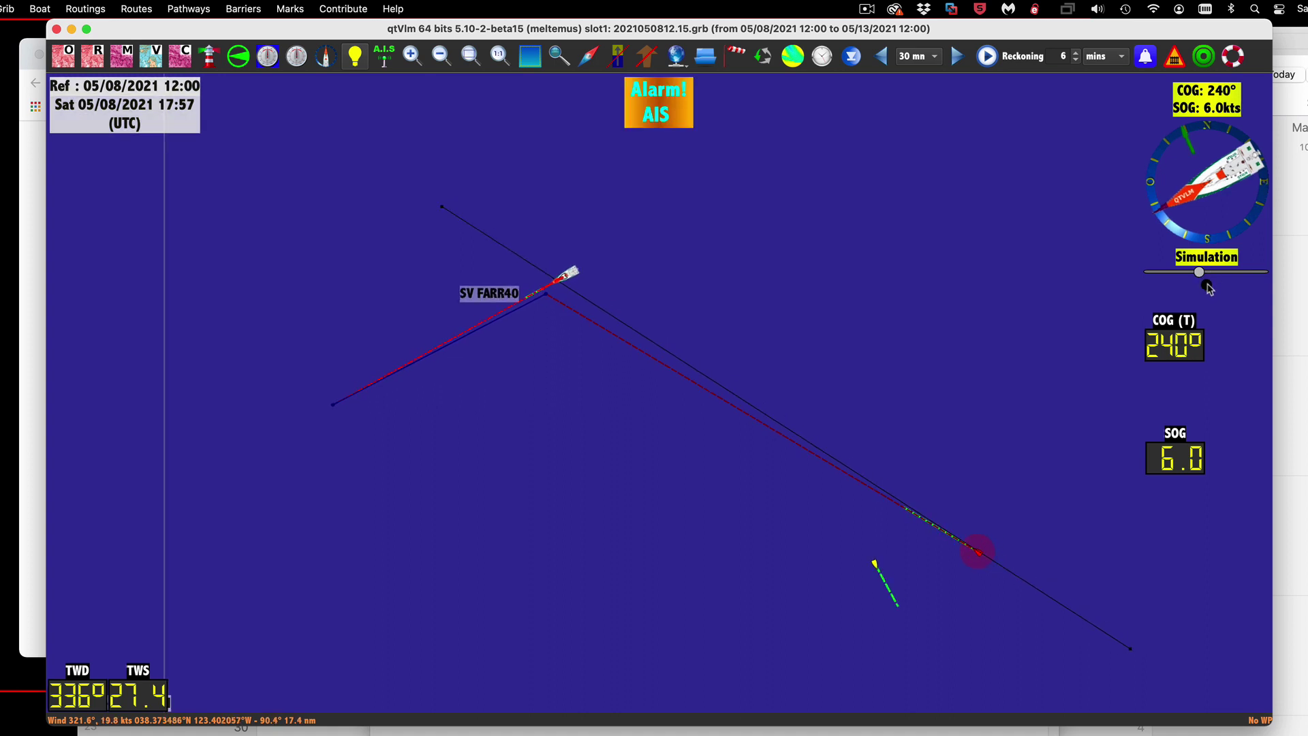
{"action": "left_click", "coordinate": [1206, 285]}
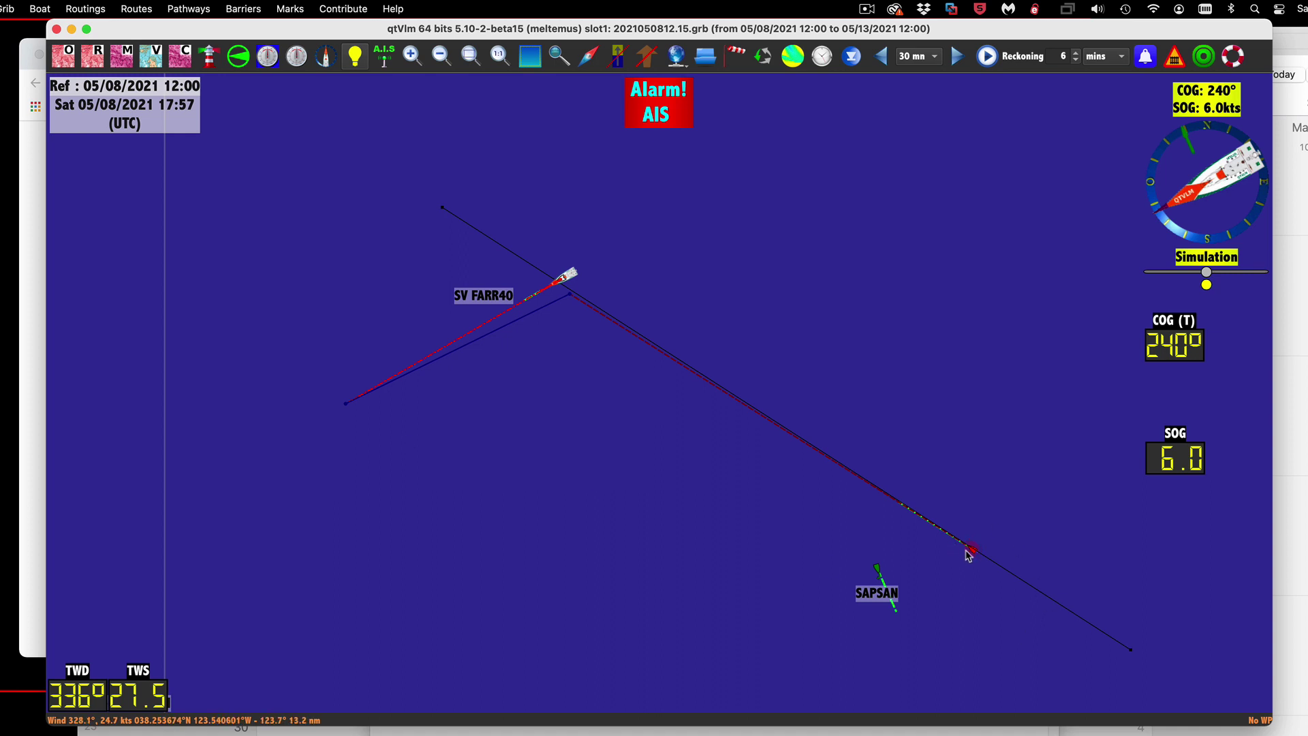
{"action": "mouse_move", "coordinate": [975, 555]}
{"action": "left_click", "coordinate": [973, 553]}
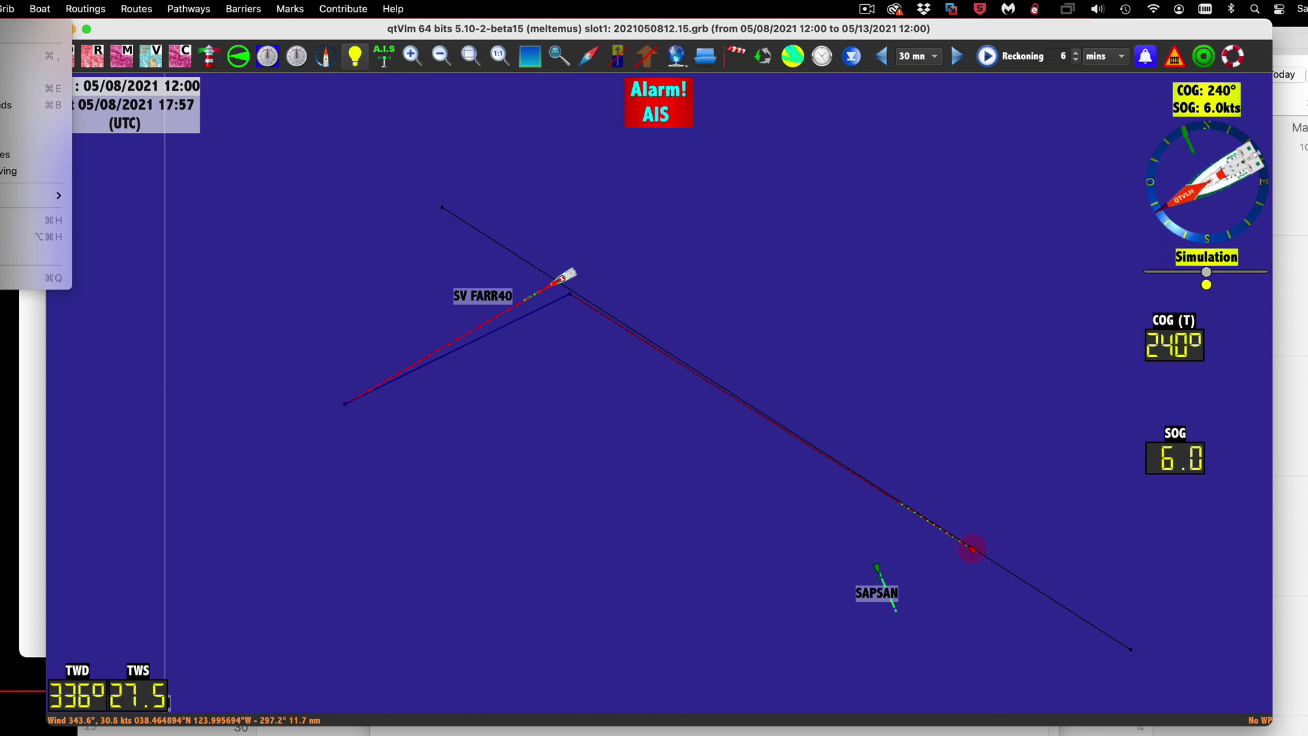
Open the AIS targets list and reposition it so the own boat stays visible.
{"action": "mouse_move", "coordinate": [0, 8]}
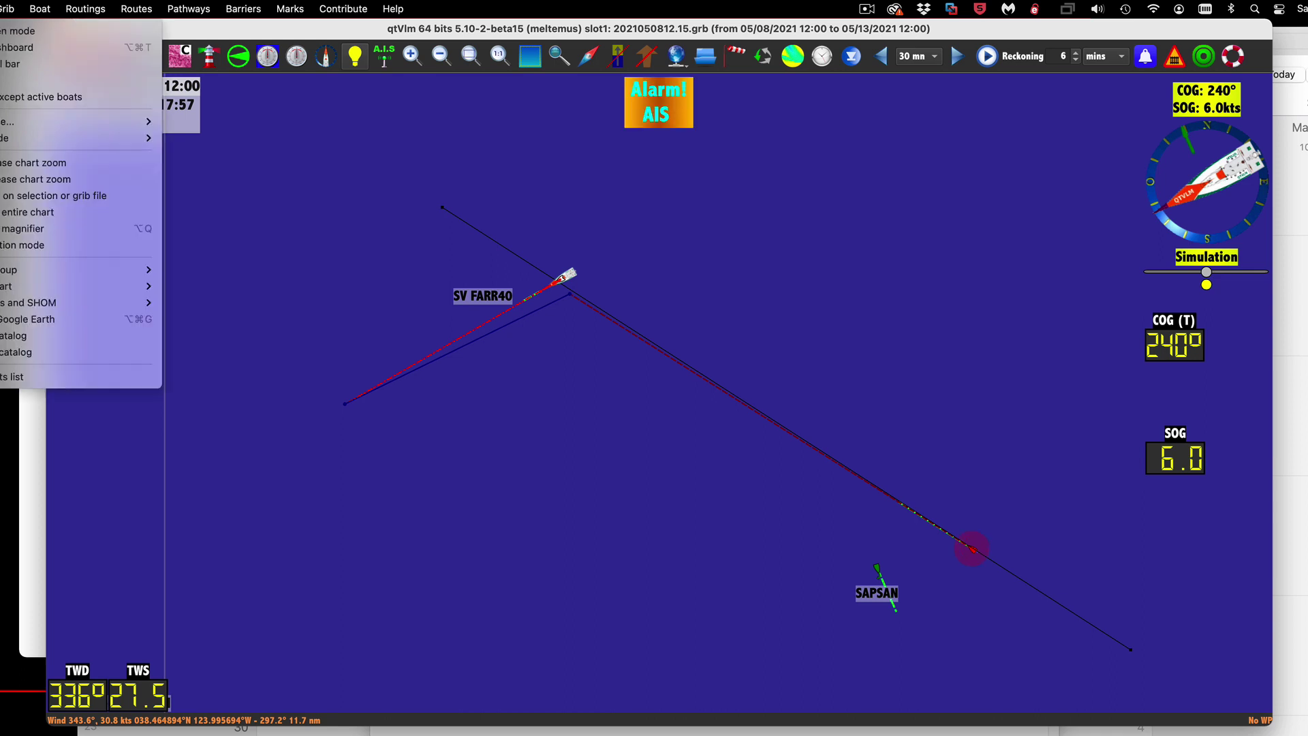
{"action": "left_click", "coordinate": [29, 379]}
{"action": "left_click", "coordinate": [274, 229]}
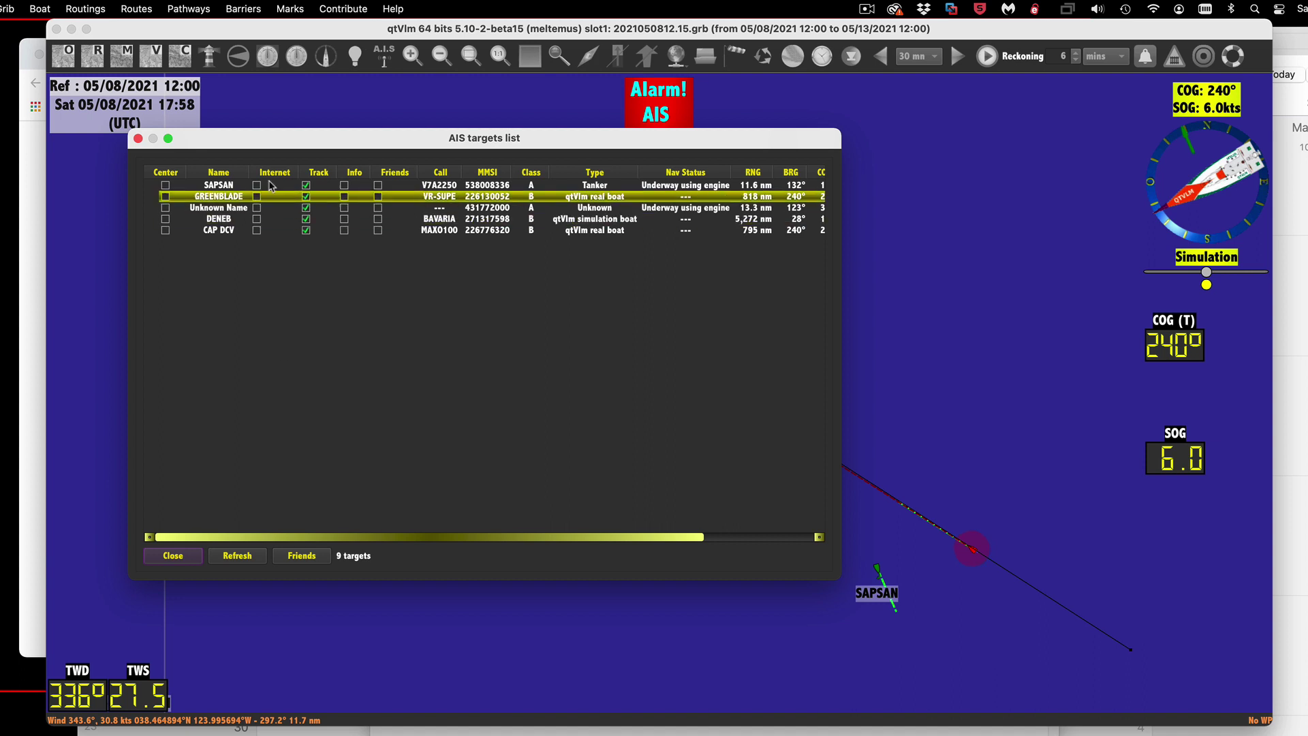
{"action": "left_click_drag", "start_coordinate": [292, 141], "coordinate": [318, 504]}
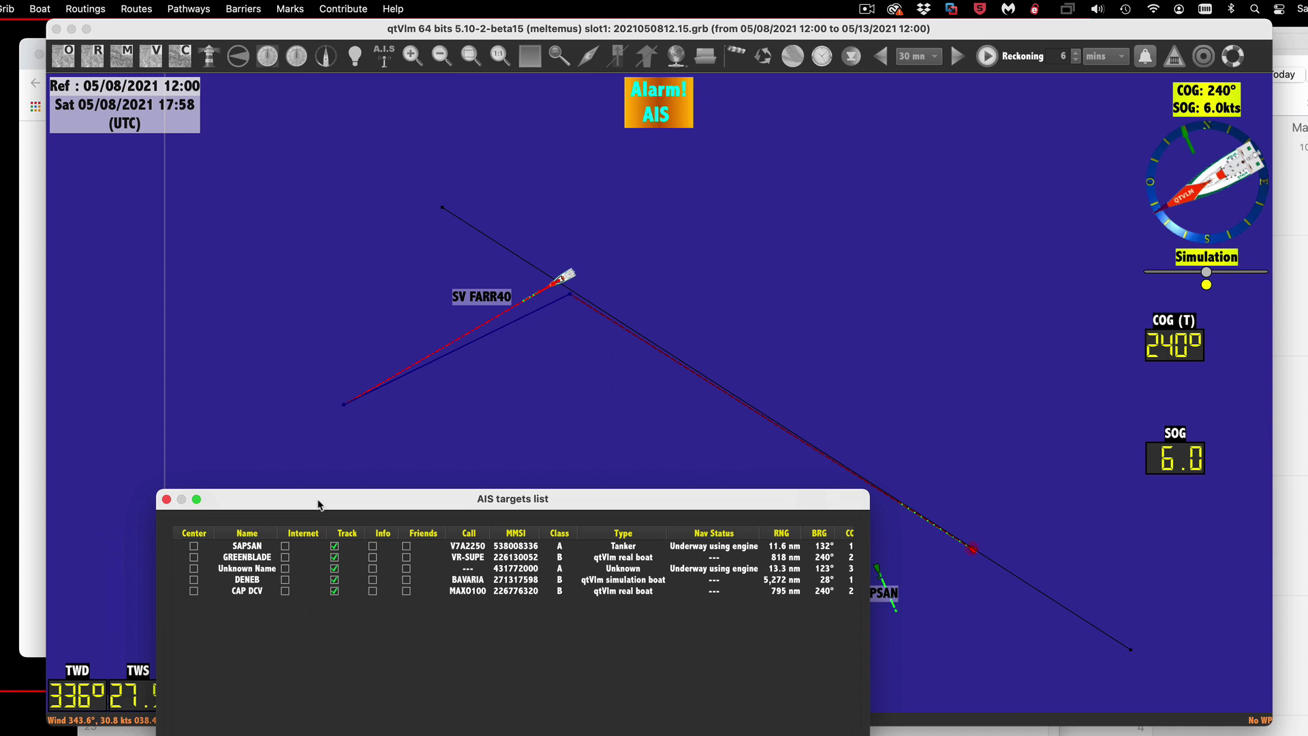
{"action": "left_click_drag", "start_coordinate": [318, 504], "coordinate": [432, 625]}
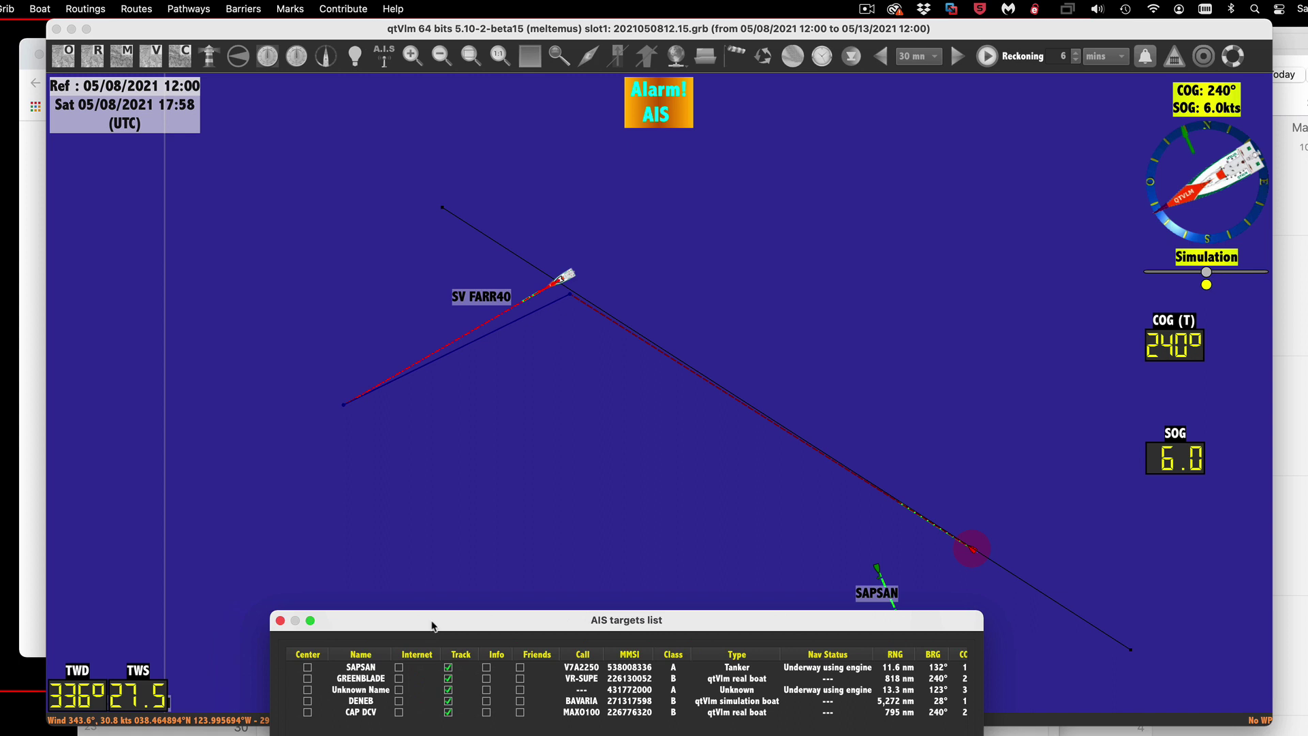
{"action": "left_click_drag", "start_coordinate": [432, 623], "coordinate": [426, 606]}
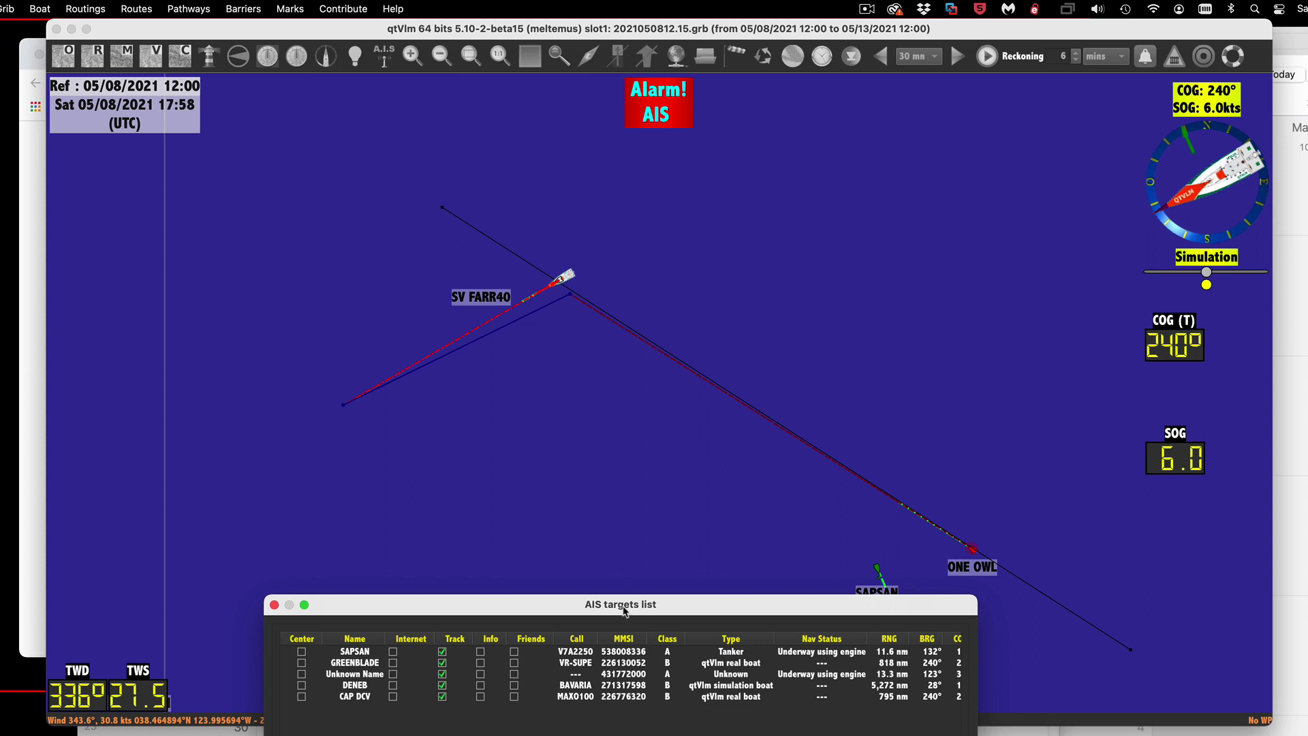
{"action": "left_click_drag", "start_coordinate": [624, 611], "coordinate": [660, 289]}
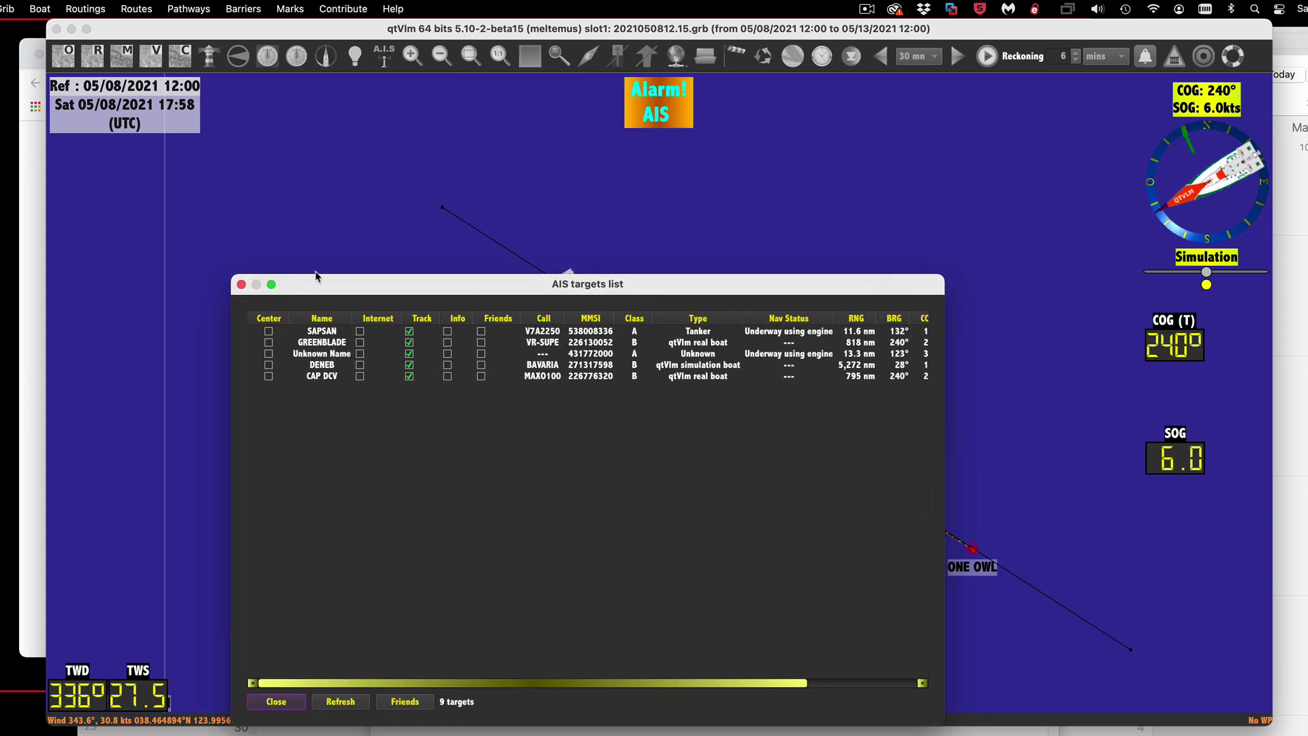
Widen the list to show CPA/TCPA and select Unknown Name (6.8 nm CPA in 1h 07min).
{"action": "left_click", "coordinate": [725, 375]}
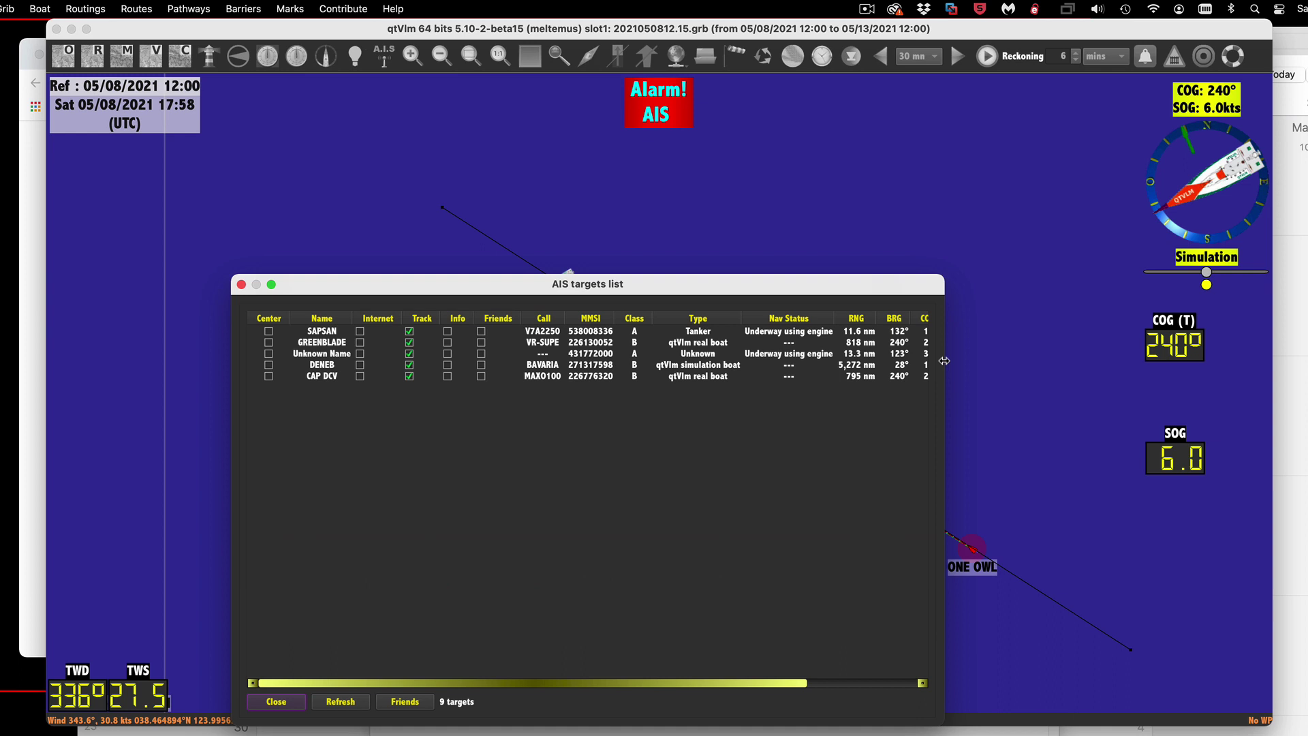
{"action": "left_click_drag", "start_coordinate": [946, 372], "coordinate": [1195, 431]}
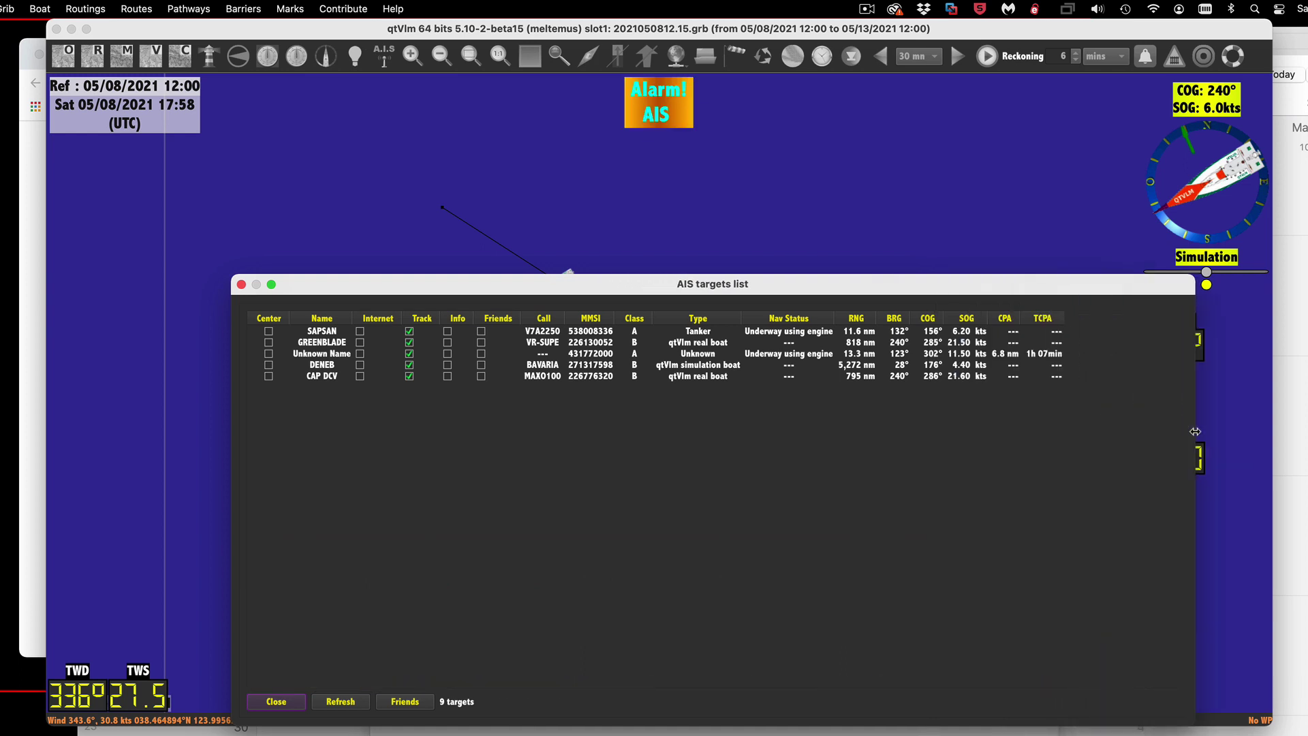
{"action": "left_click", "coordinate": [935, 355]}
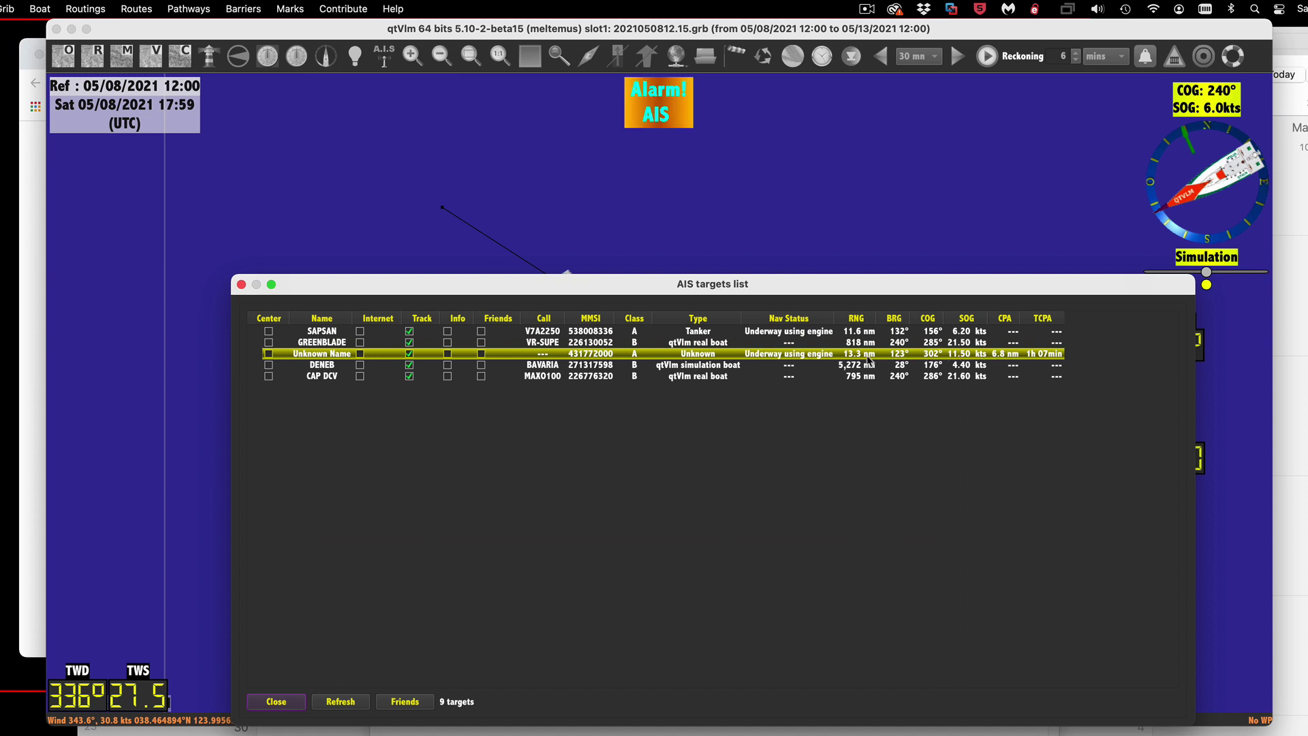
Close the AIS list, take a heading/distance measurement from own boat, and open the qtVlm menu.
{"action": "left_click", "coordinate": [241, 284]}
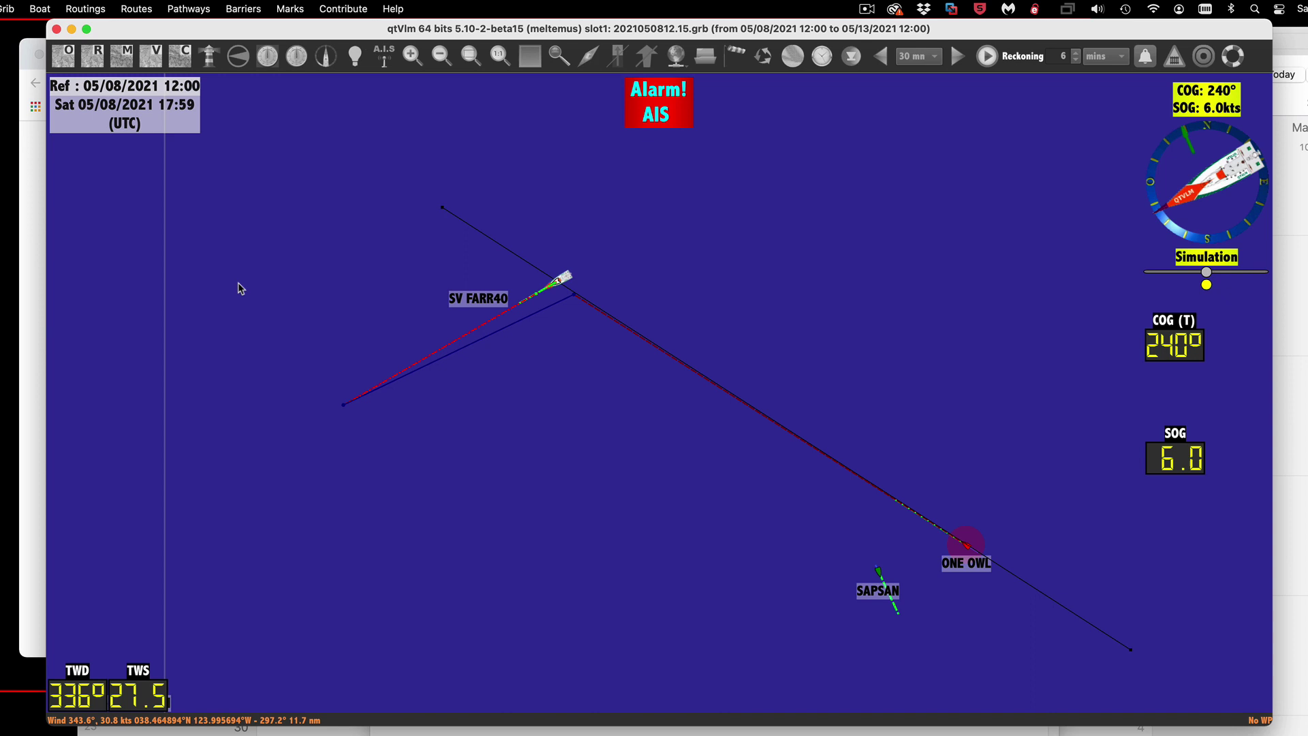
{"action": "right_click", "coordinate": [581, 273]}
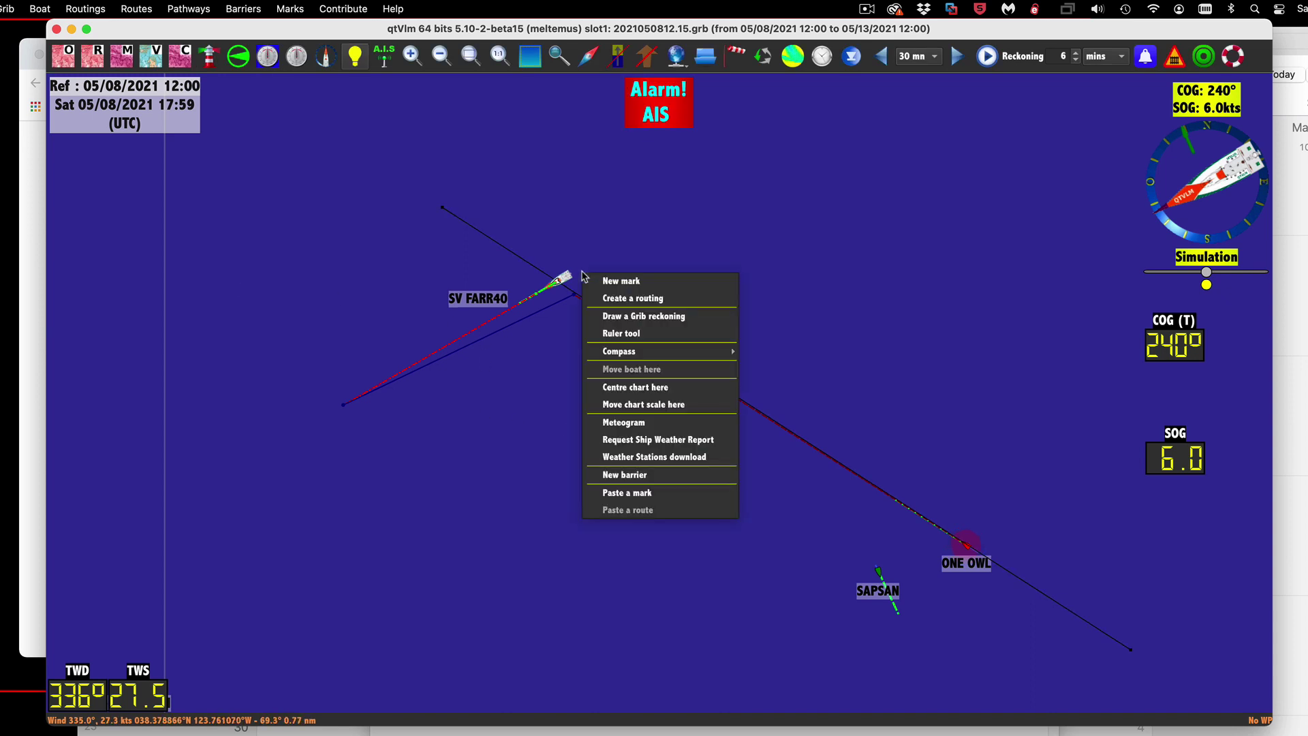
{"action": "left_click", "coordinate": [642, 333]}
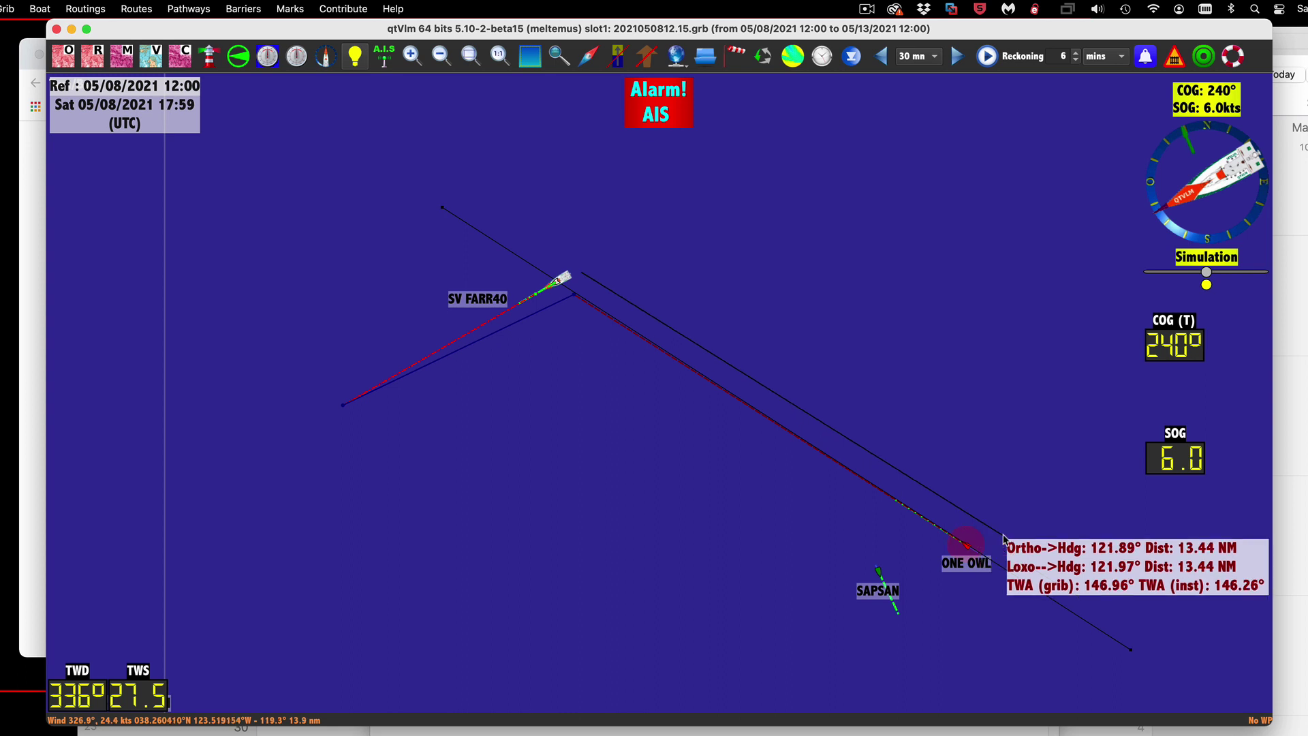
{"action": "left_click", "coordinate": [966, 521]}
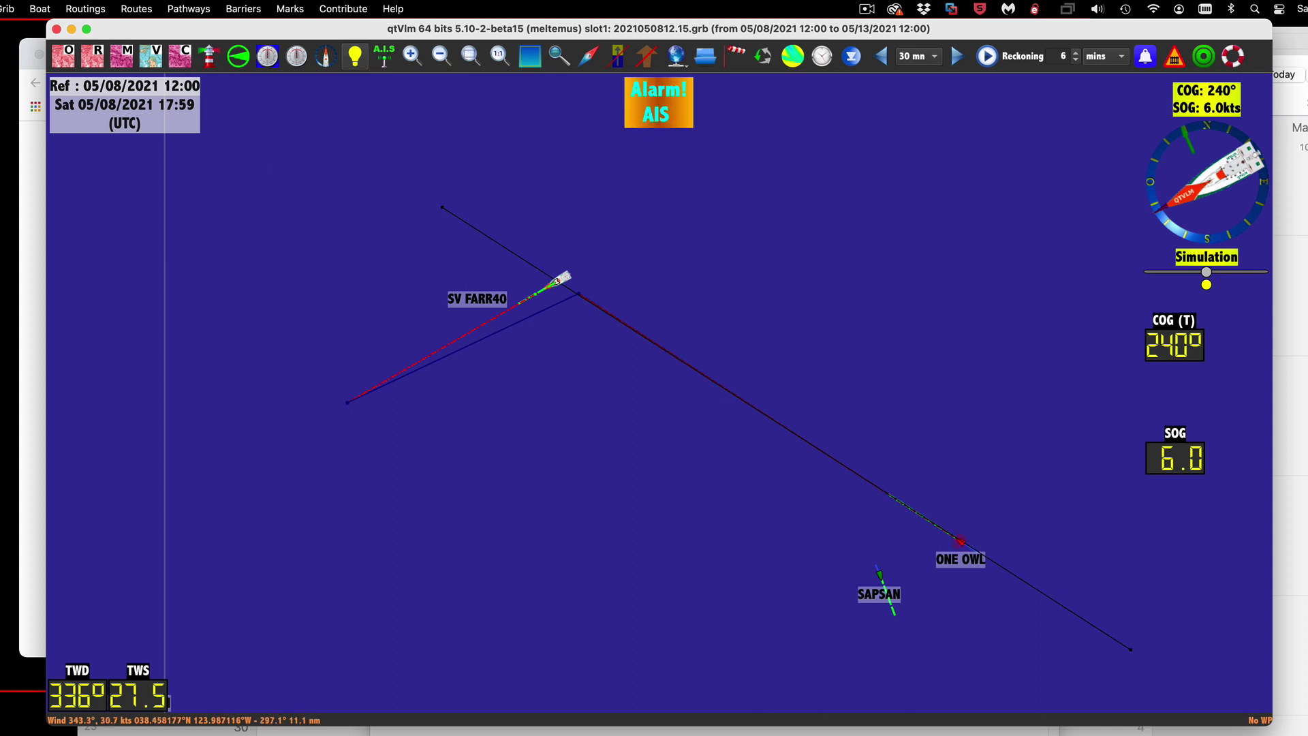
{"action": "left_click", "coordinate": [1, 8]}
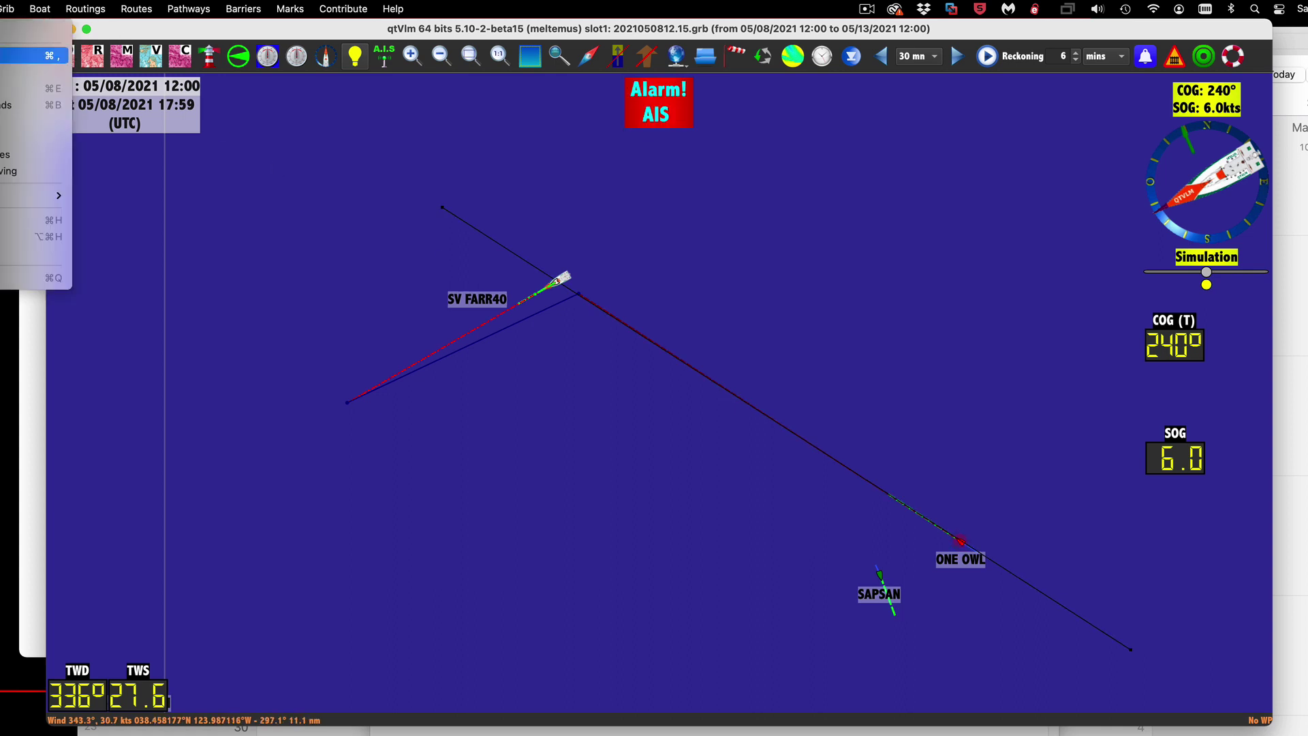
{"action": "left_click", "coordinate": [27, 55]}
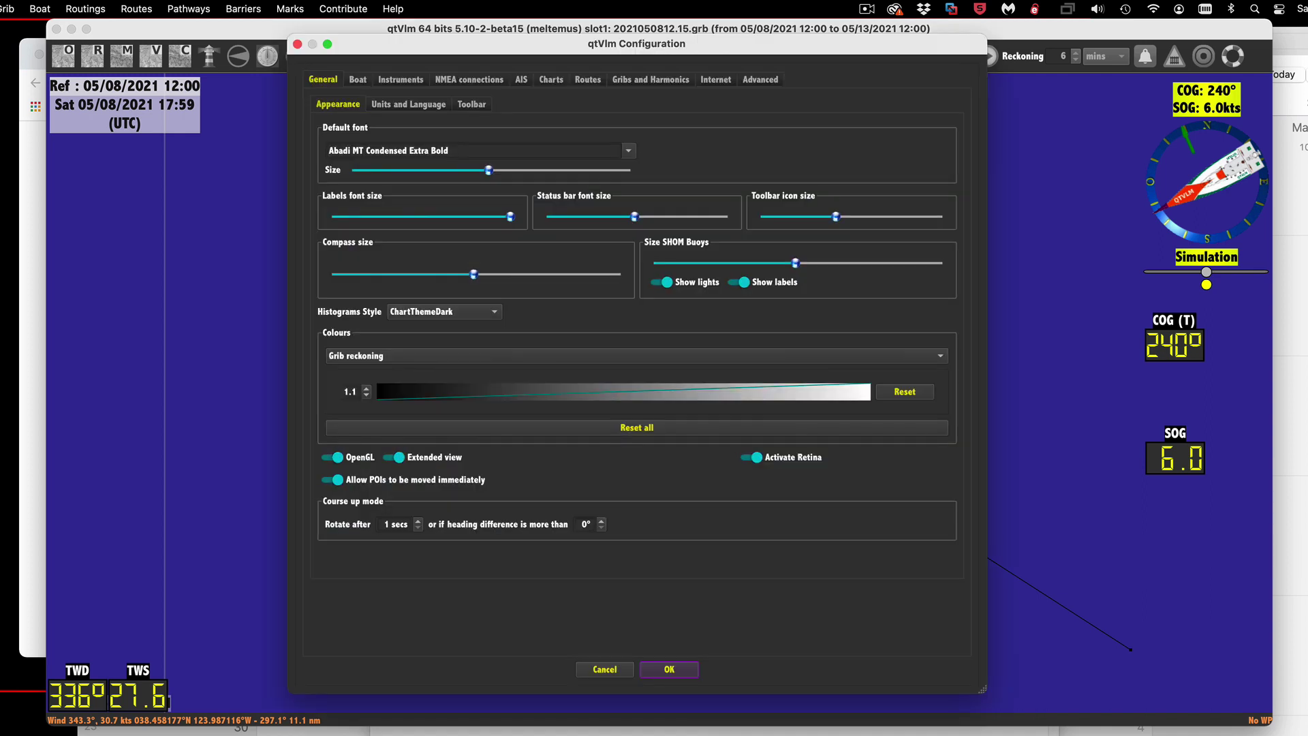
{"action": "left_click", "coordinate": [605, 669]}
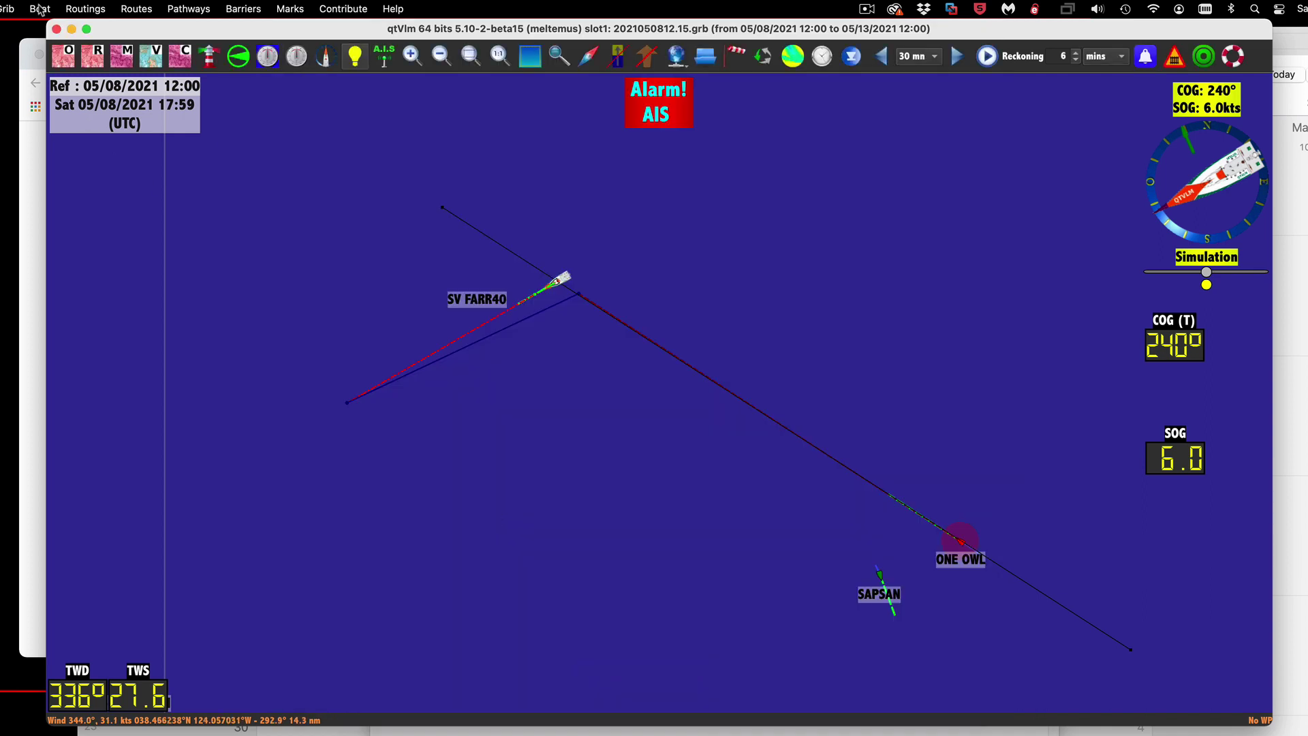
{"action": "left_click", "coordinate": [1, 8]}
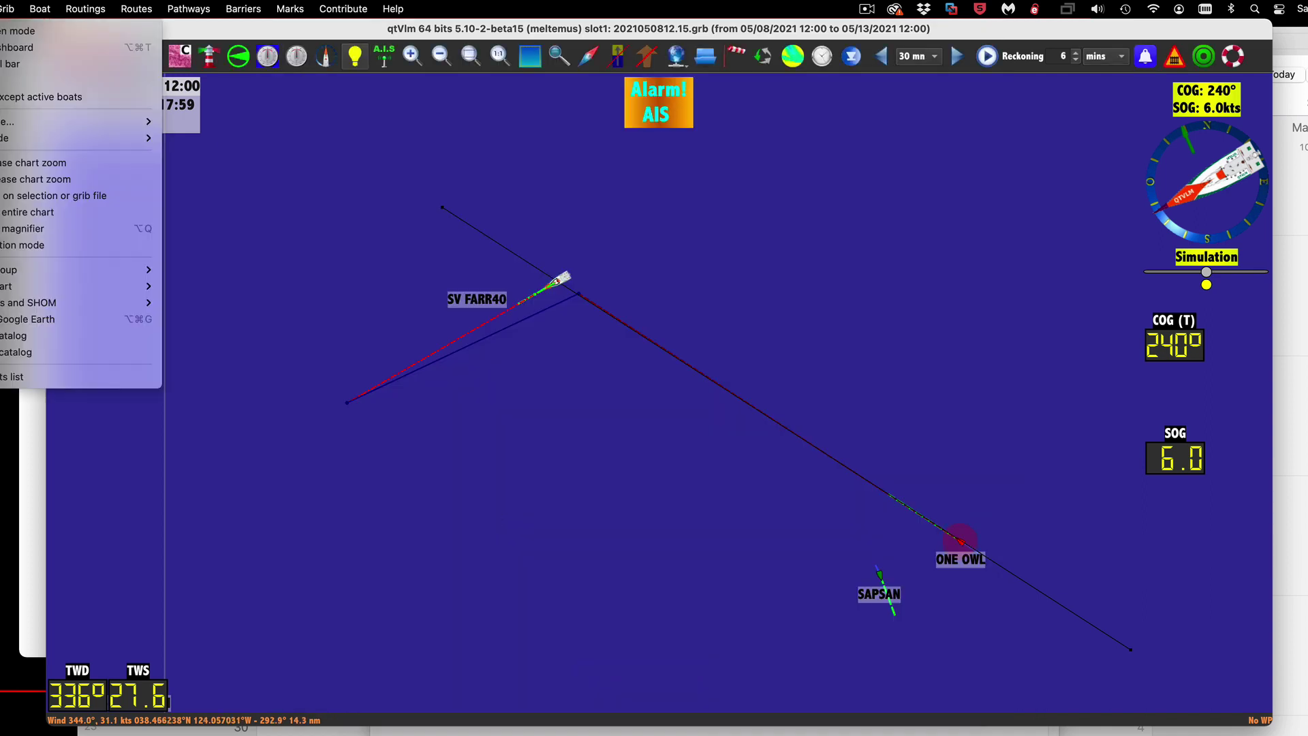
{"action": "left_click", "coordinate": [20, 379]}
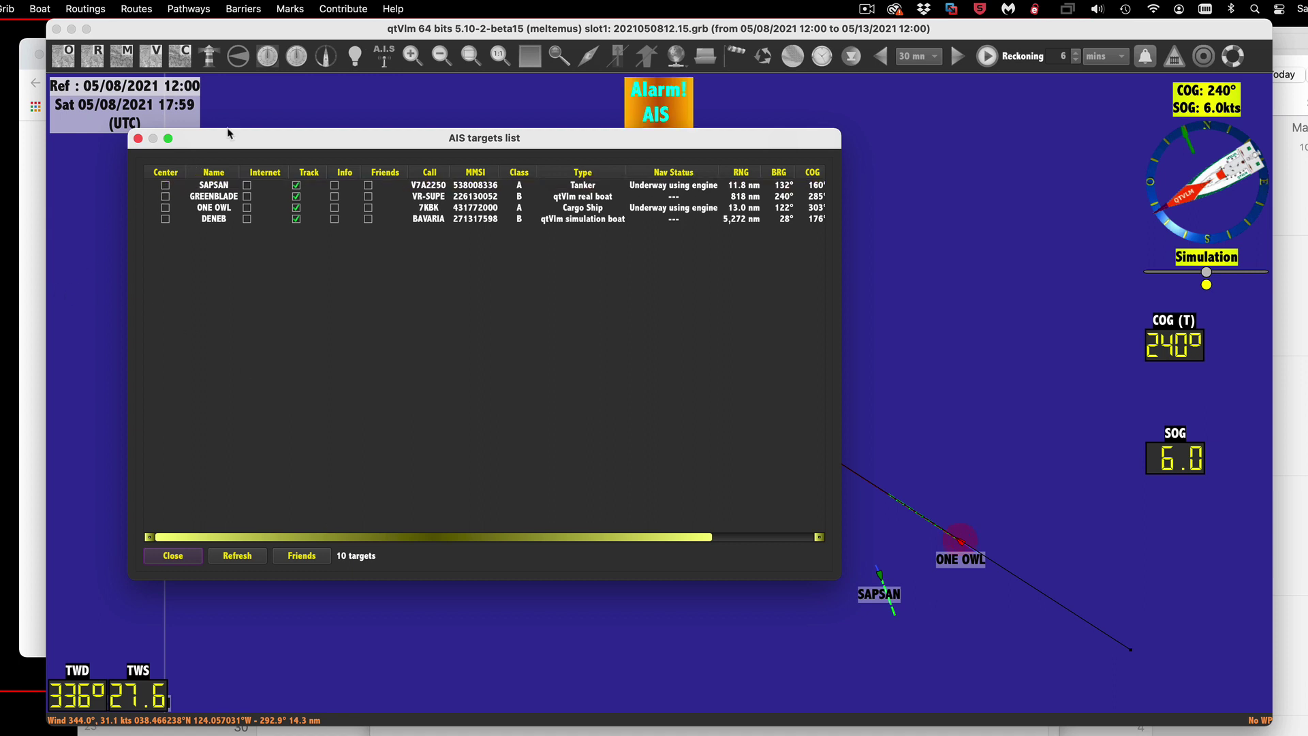
{"action": "left_click_drag", "start_coordinate": [228, 133], "coordinate": [294, 165]}
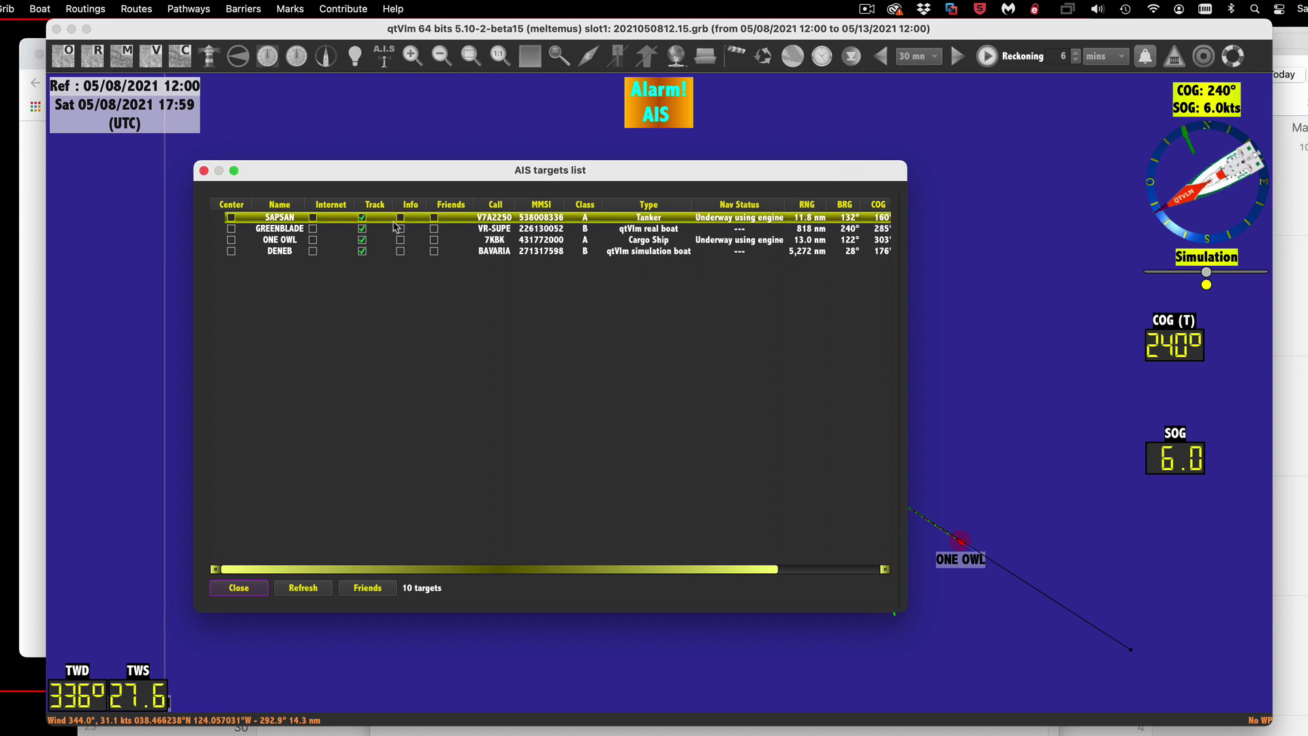
{"action": "left_click", "coordinate": [203, 170]}
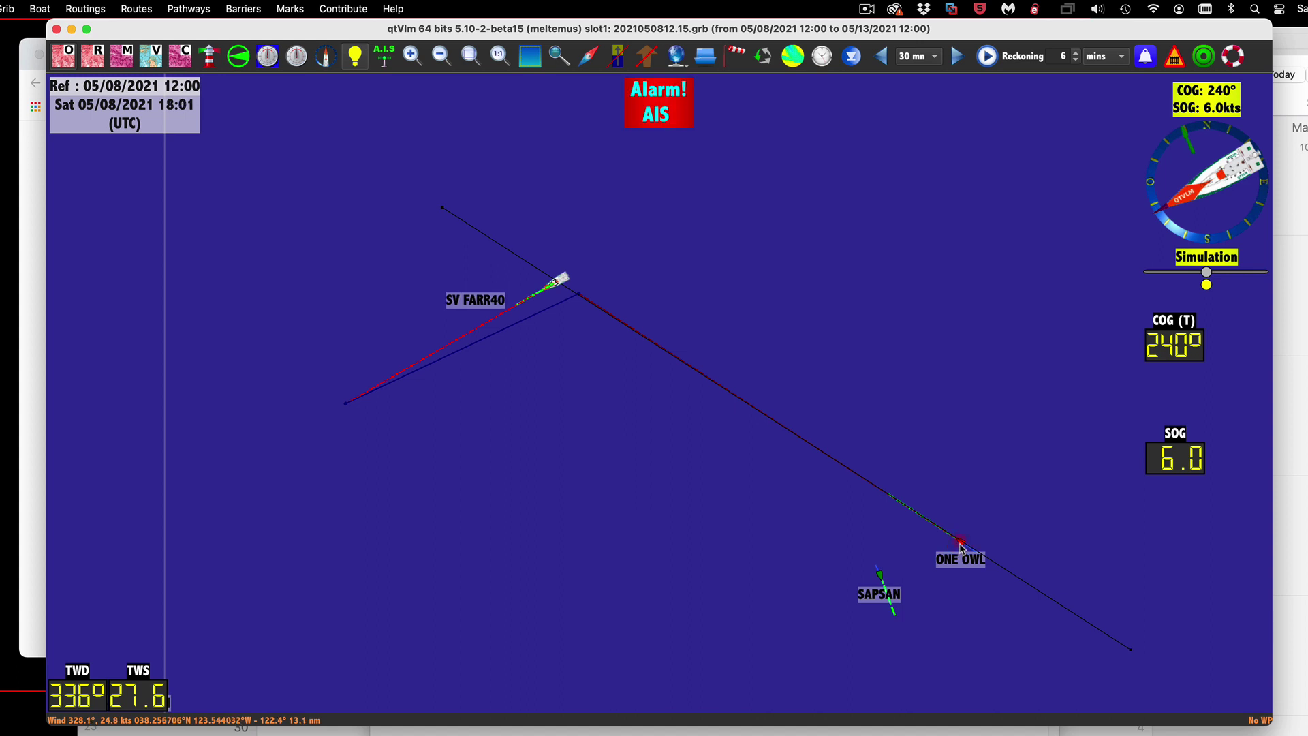
{"action": "mouse_move", "coordinate": [960, 545]}
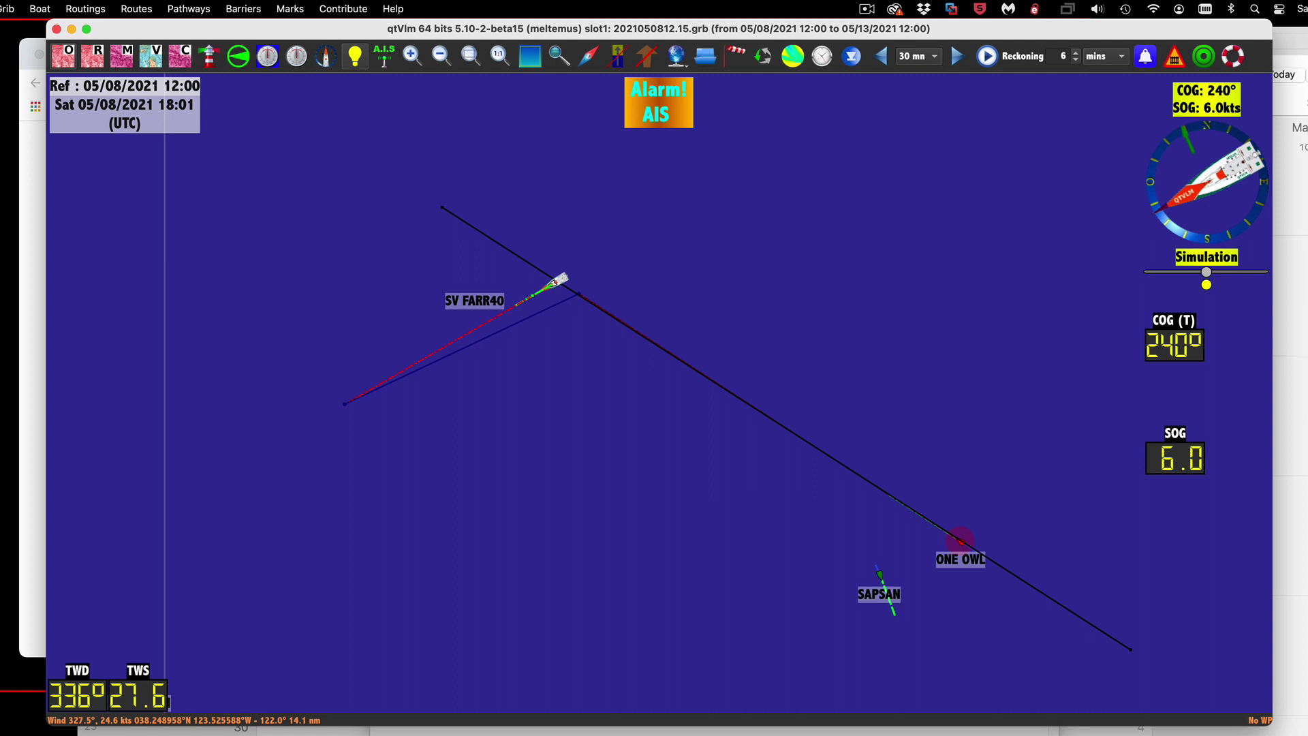
In Calculator, take the arcsine of 6 ÷ 11.4, giving about 31.76°.
{"action": "key", "text": "super+Tab"}
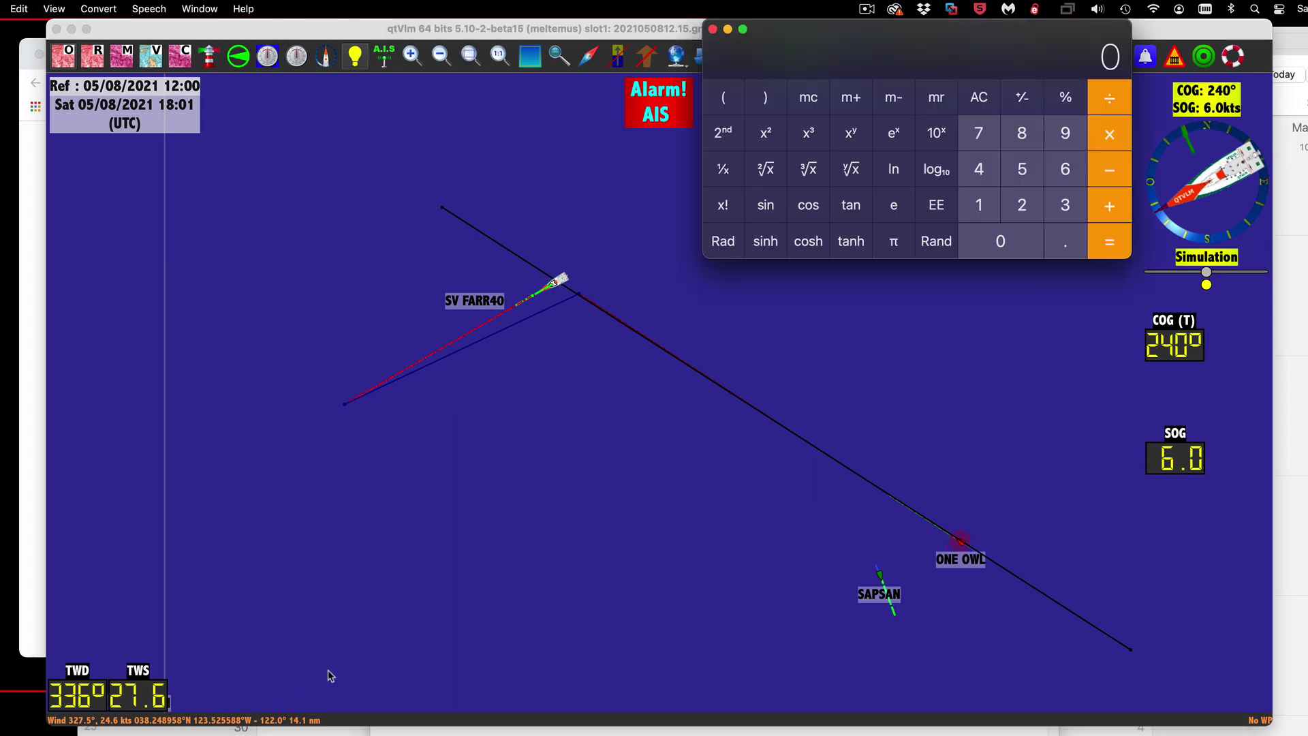
{"action": "left_click", "coordinate": [975, 198]}
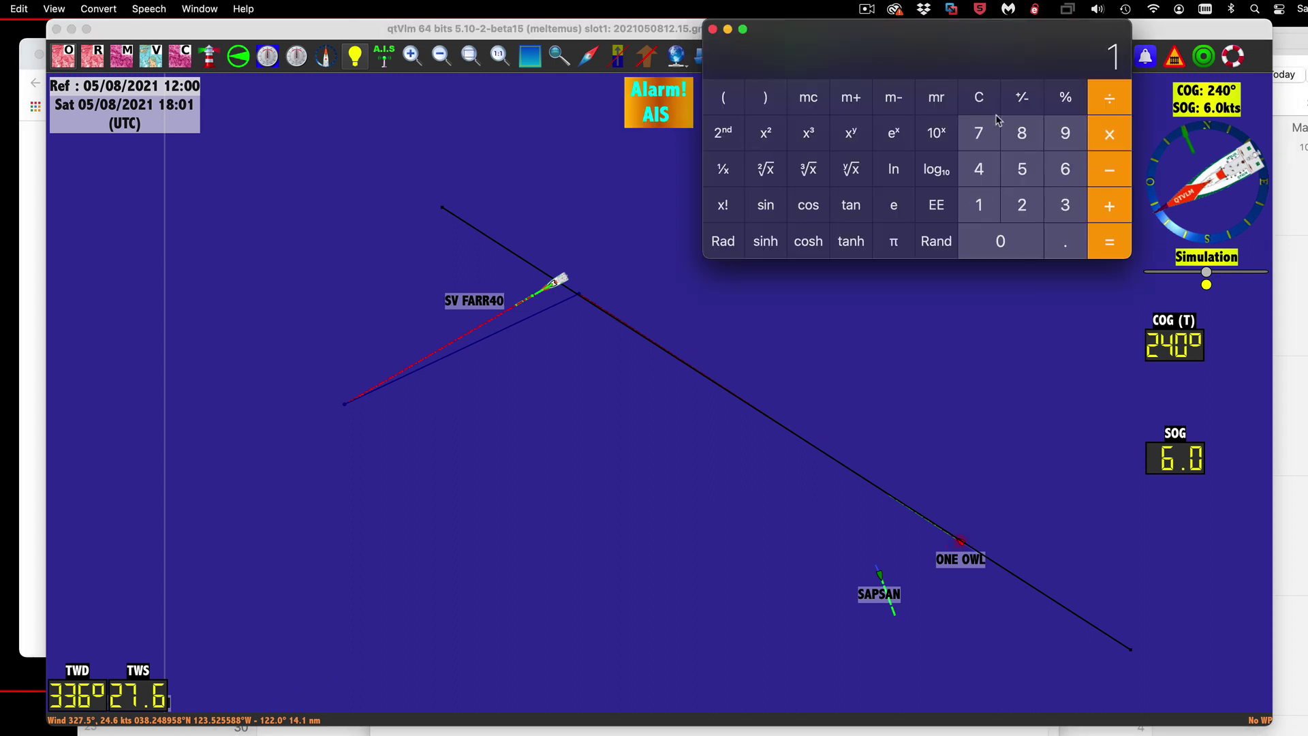
{"action": "left_click", "coordinate": [981, 101]}
{"action": "left_click", "coordinate": [1066, 171]}
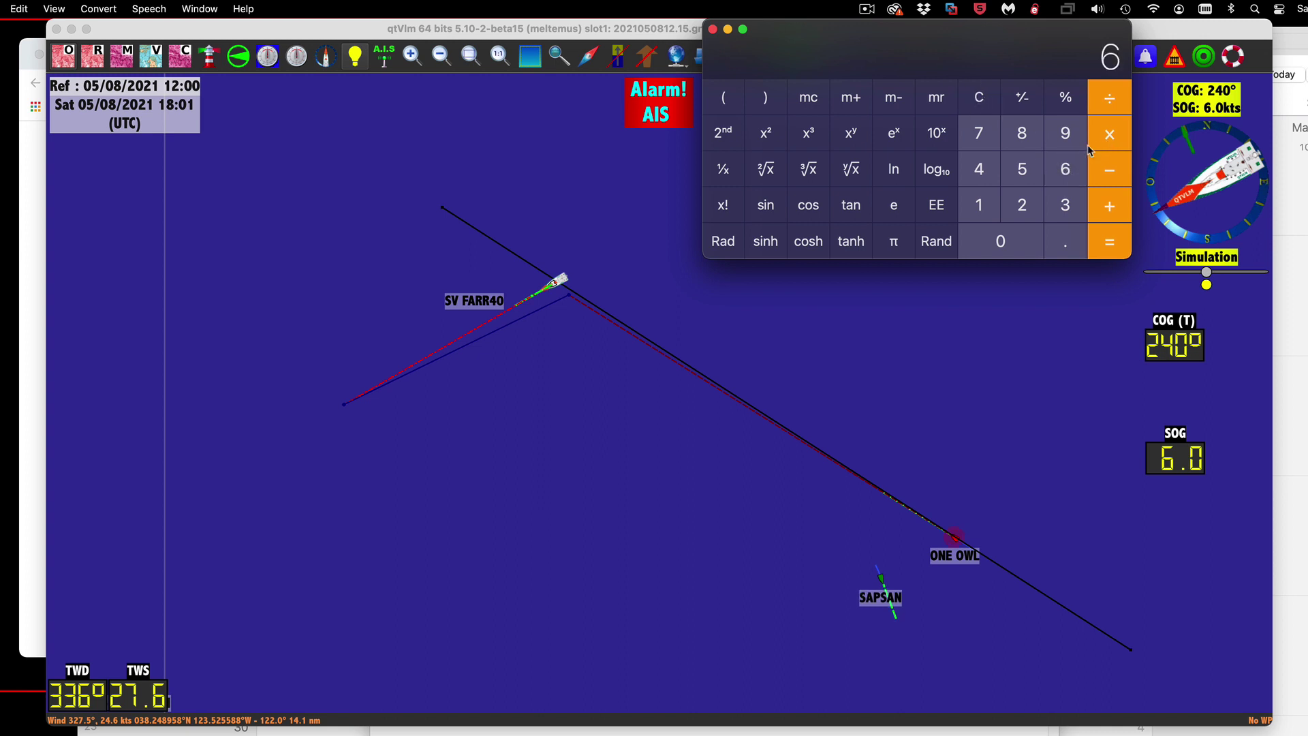
{"action": "left_click", "coordinate": [1109, 97]}
{"action": "double_click", "coordinate": [983, 201]}
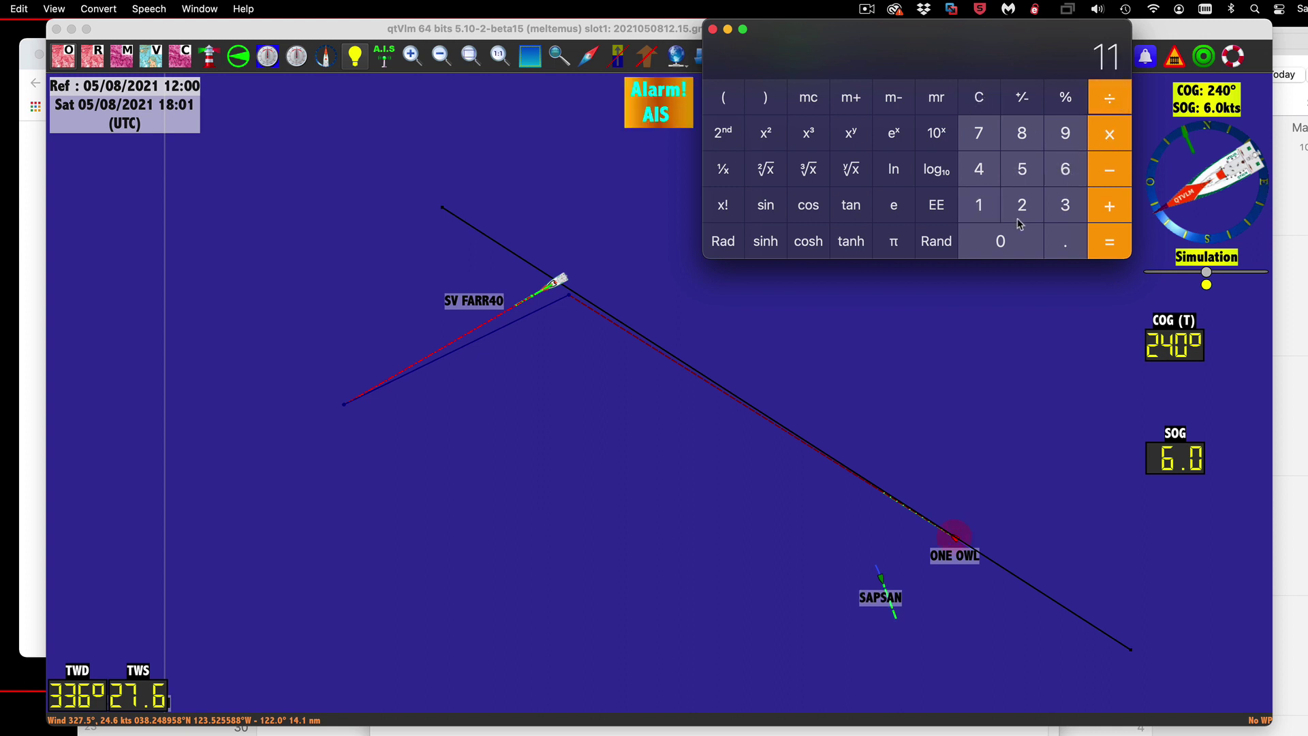
{"action": "left_click", "coordinate": [1066, 247]}
{"action": "left_click", "coordinate": [982, 170]}
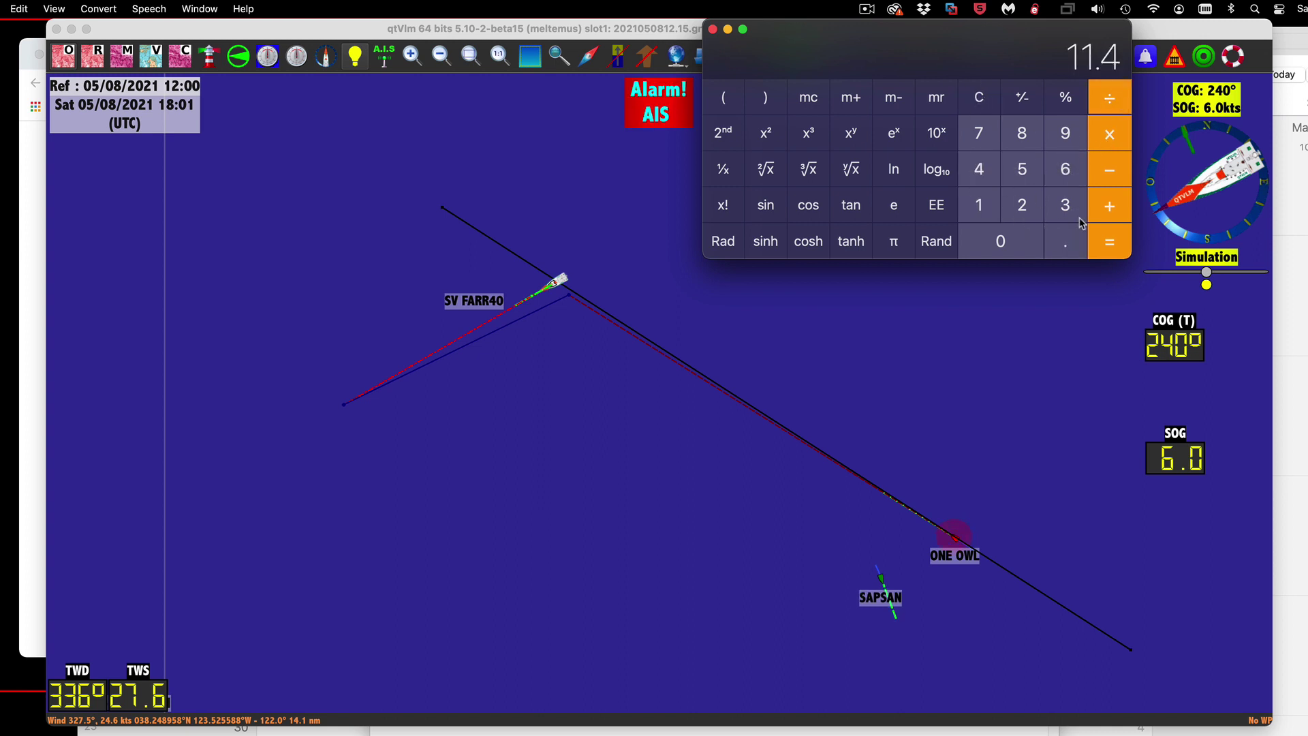
{"action": "left_click", "coordinate": [1109, 241]}
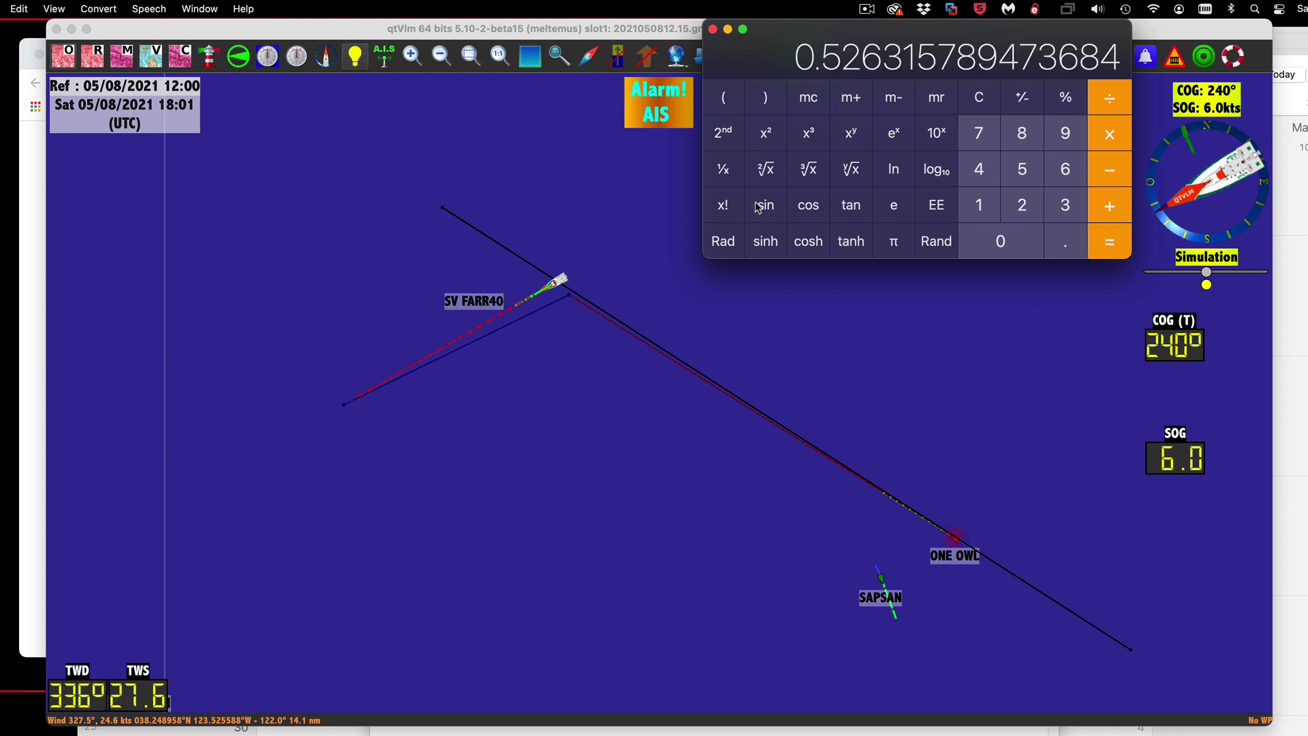
{"action": "left_click", "coordinate": [729, 131]}
{"action": "left_click", "coordinate": [765, 206]}
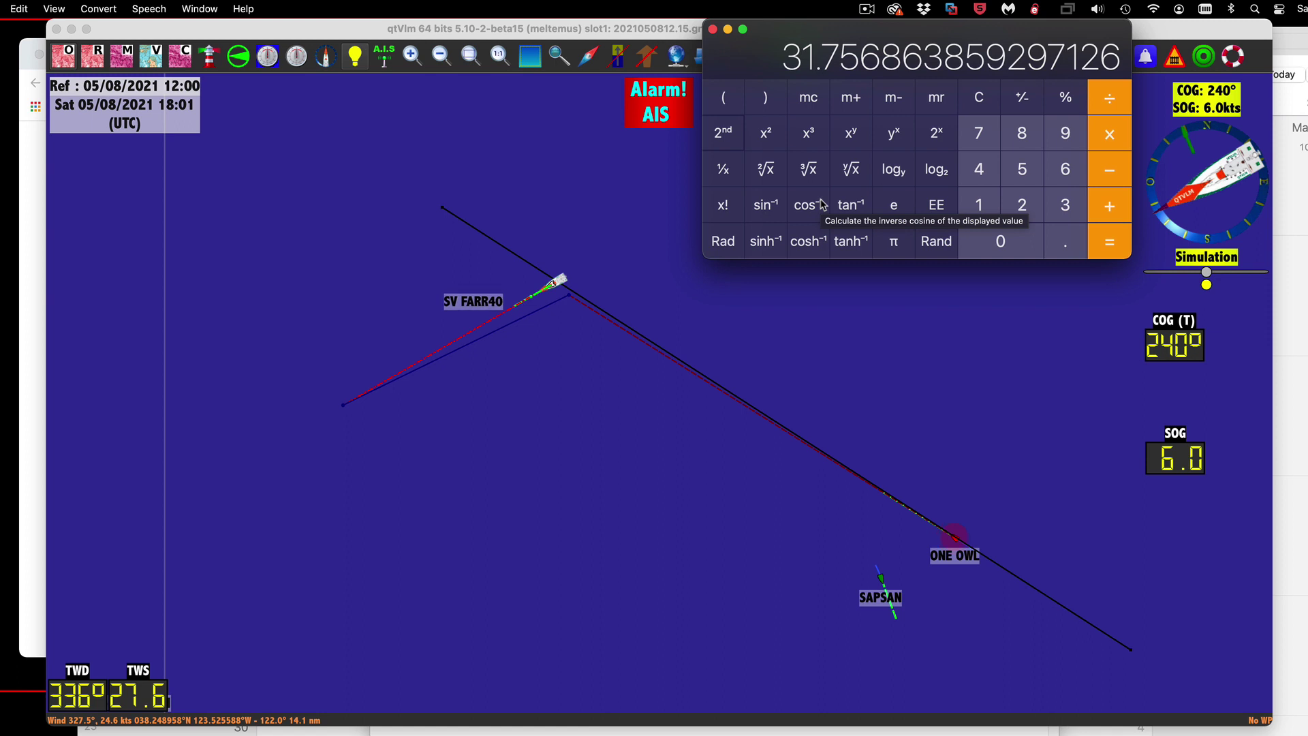
Compute the avoidance course 303 − 90 + 32 = 245.
{"action": "left_click", "coordinate": [1064, 208]}
{"action": "left_click", "coordinate": [995, 251]}
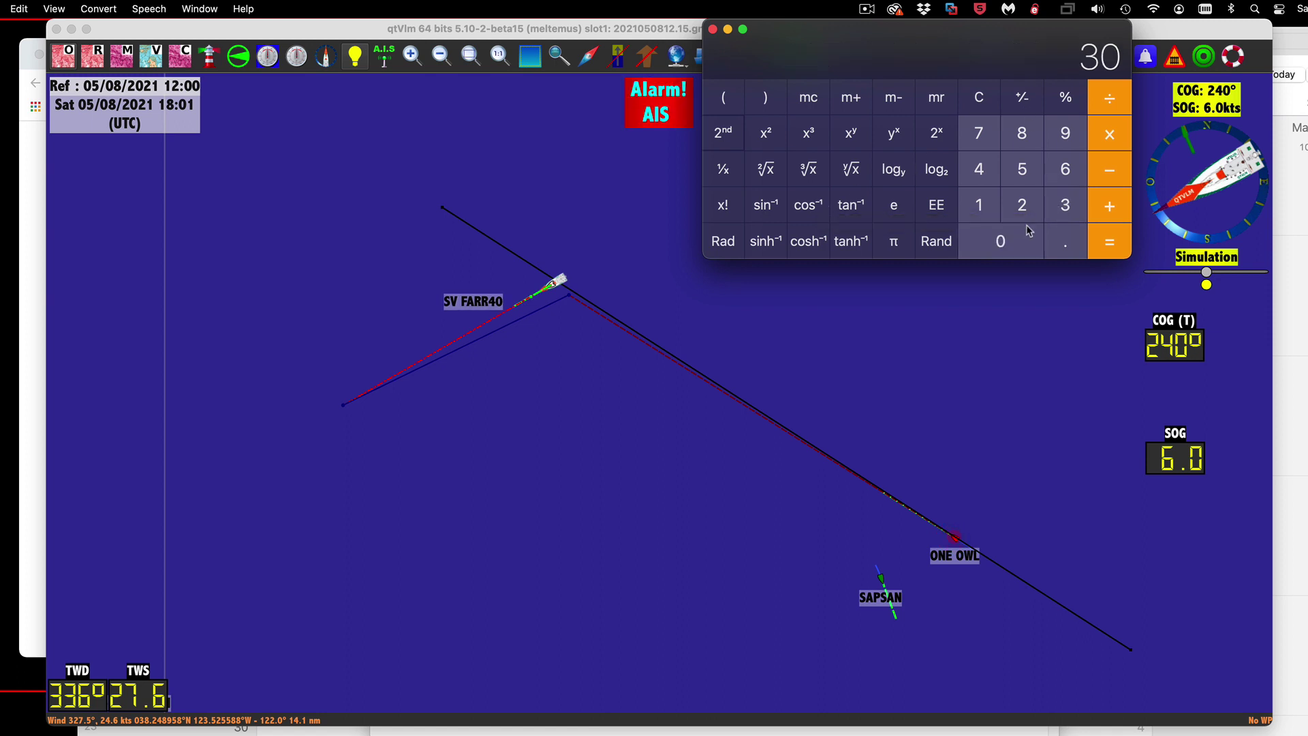
{"action": "left_click", "coordinate": [1067, 206]}
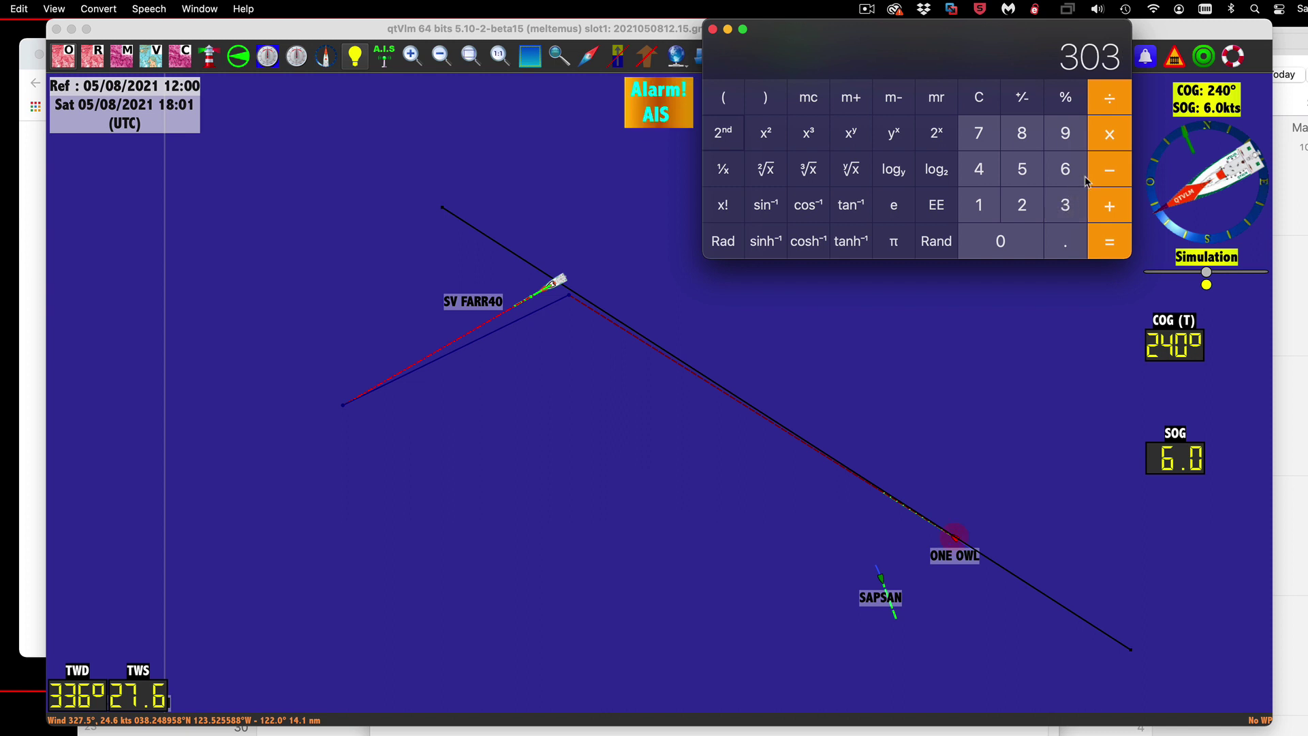
{"action": "left_click", "coordinate": [1063, 135]}
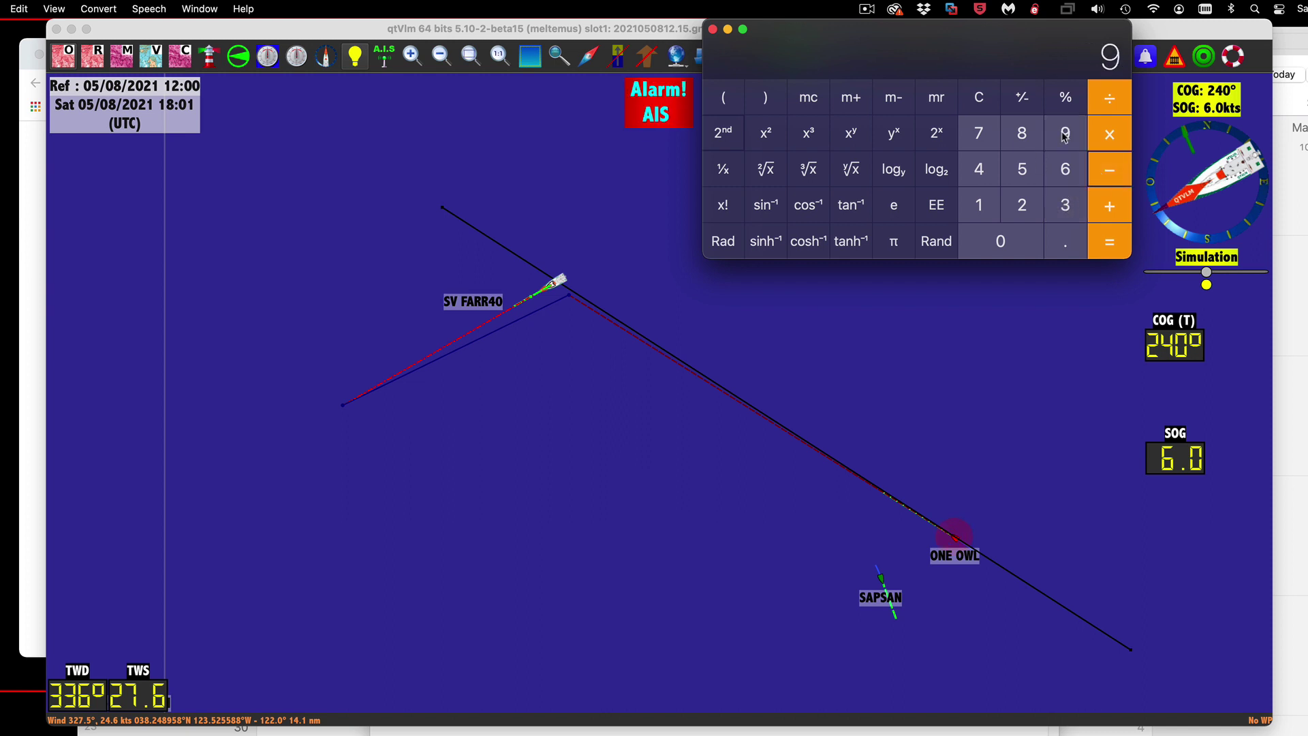
{"action": "left_click", "coordinate": [1002, 237]}
{"action": "left_click", "coordinate": [1117, 251]}
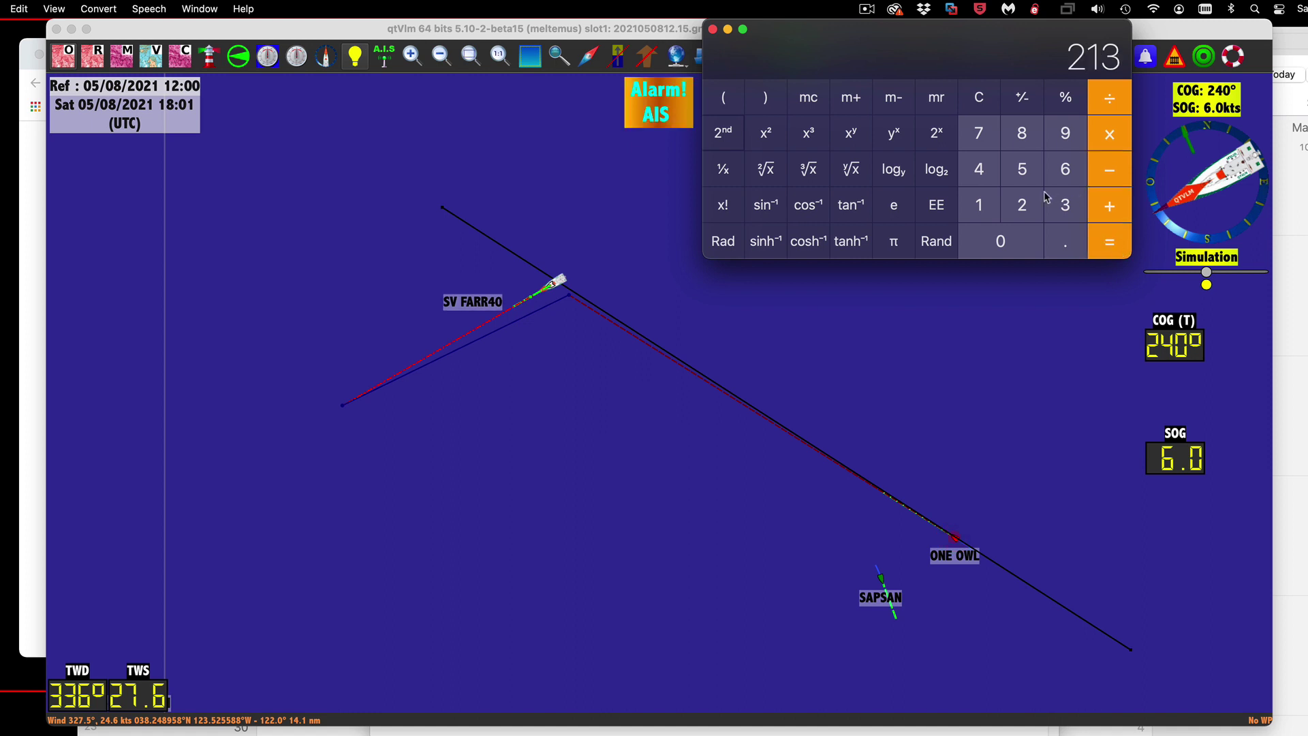
{"action": "left_click", "coordinate": [1110, 204]}
{"action": "left_click", "coordinate": [1066, 208]}
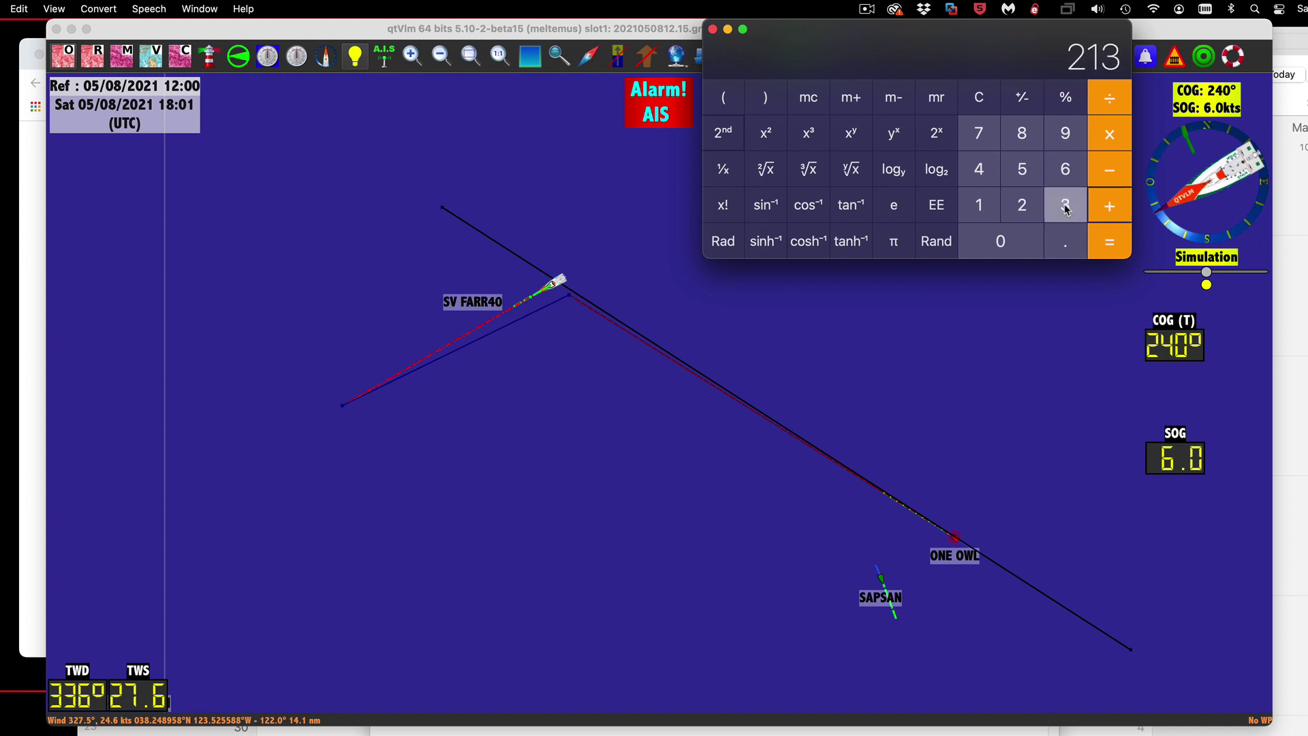
{"action": "left_click", "coordinate": [1027, 206]}
{"action": "left_click", "coordinate": [1117, 248]}
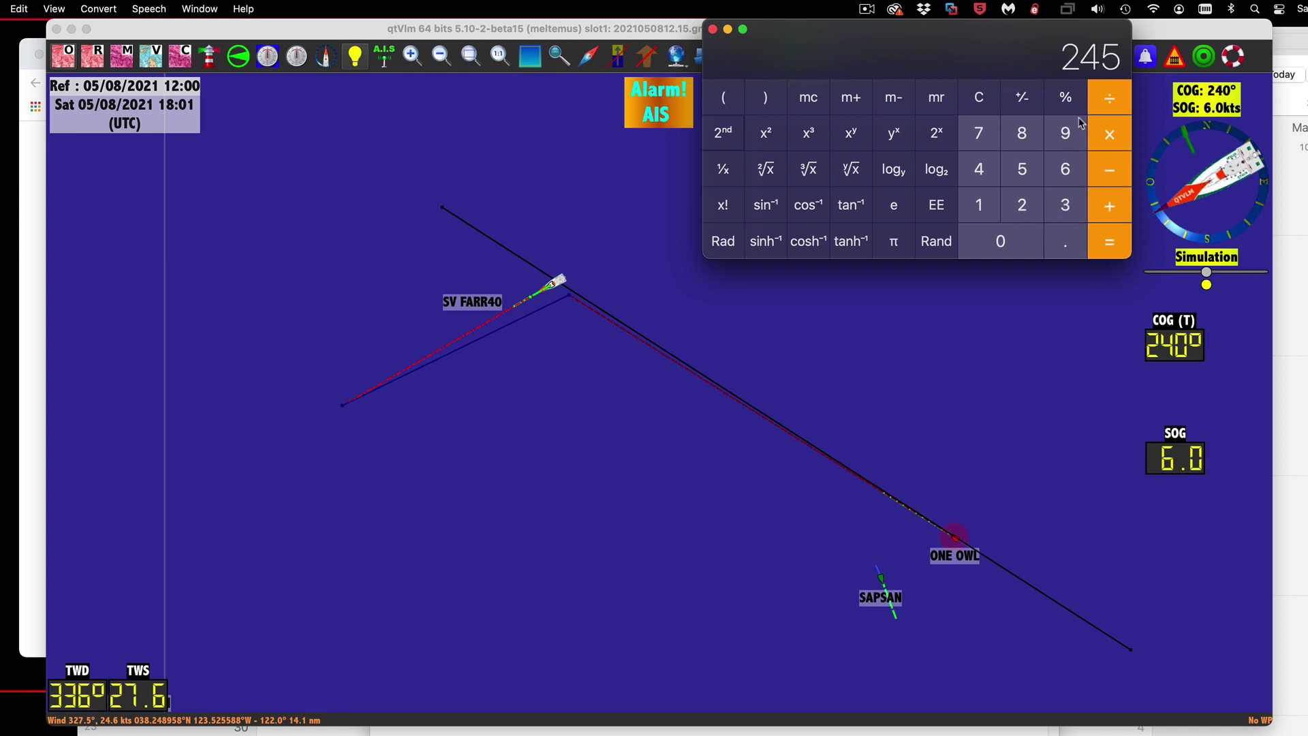
Drag the Calculator showing 245 to the bottom-left, clear of the chart's course lines.
{"action": "left_click_drag", "start_coordinate": [830, 45], "coordinate": [415, 567]}
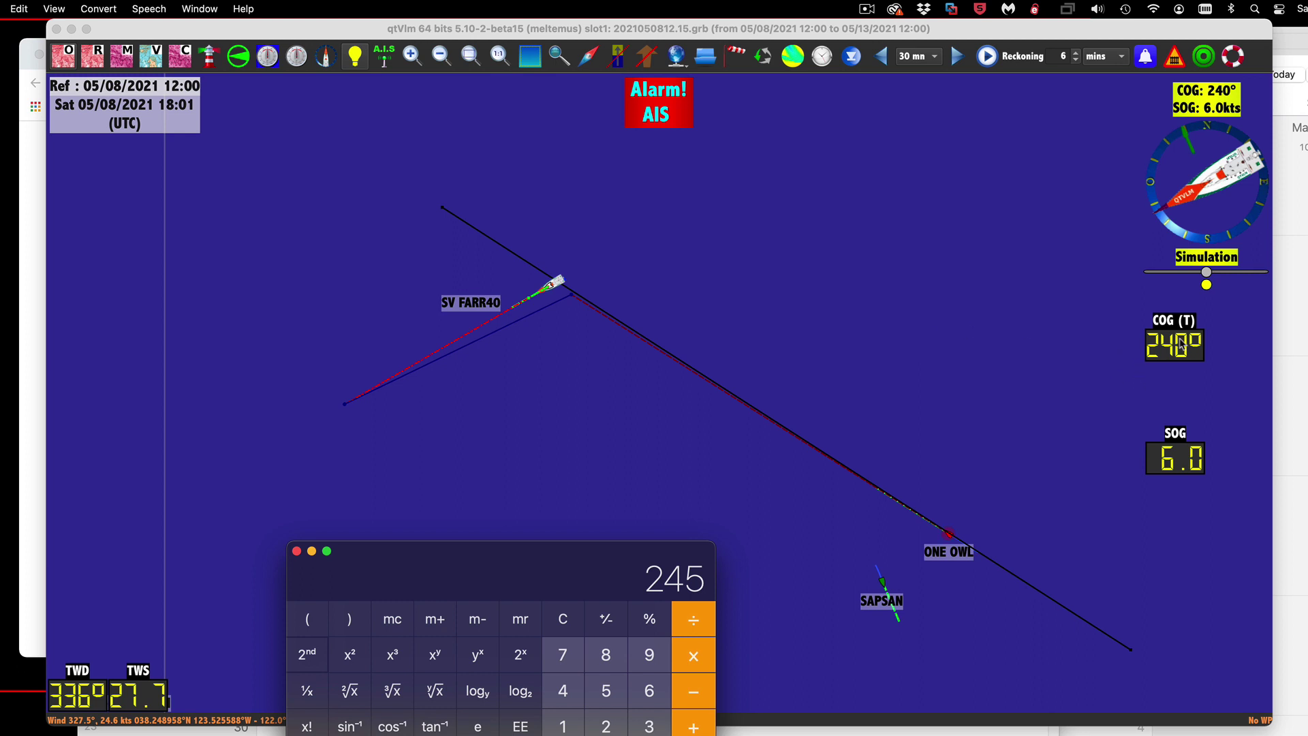
Steer SV FARR40 from 240° to starboard and hold it on 245° COG at 6.0 knots.
{"action": "left_click", "coordinate": [1068, 383]}
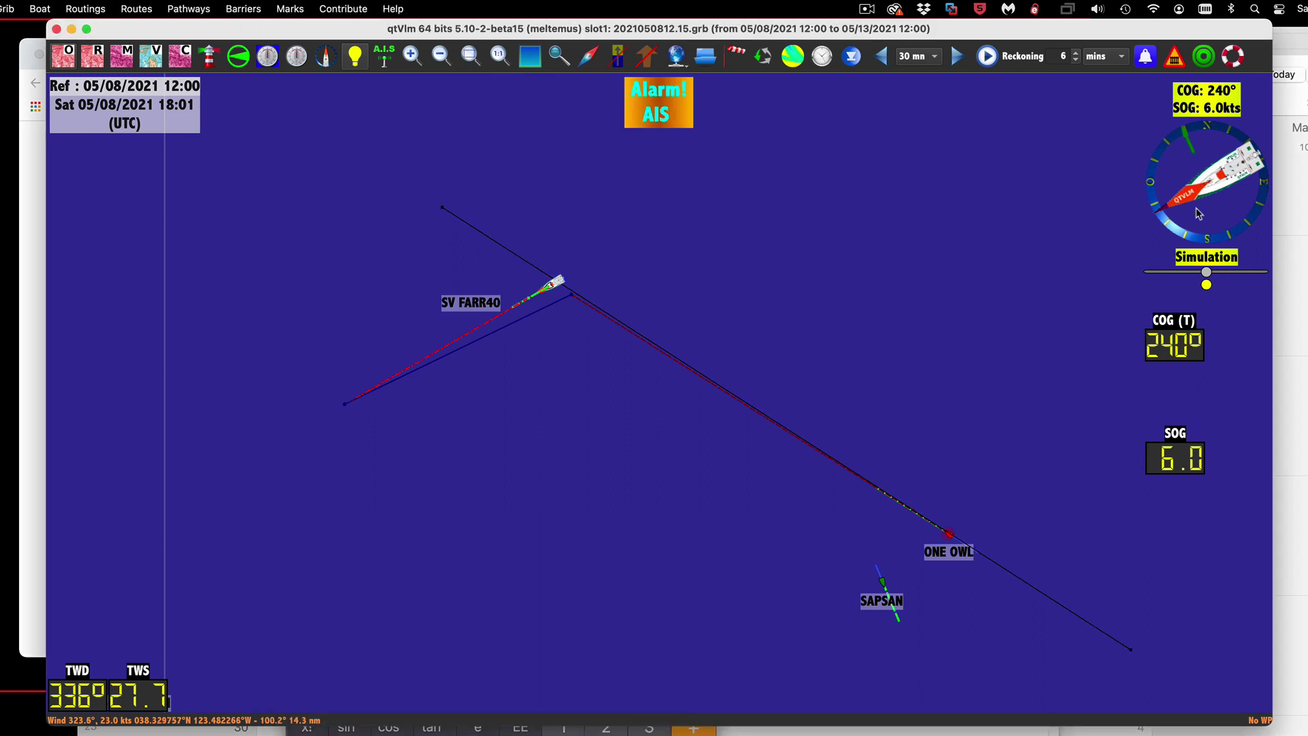
{"action": "left_click", "coordinate": [1221, 272]}
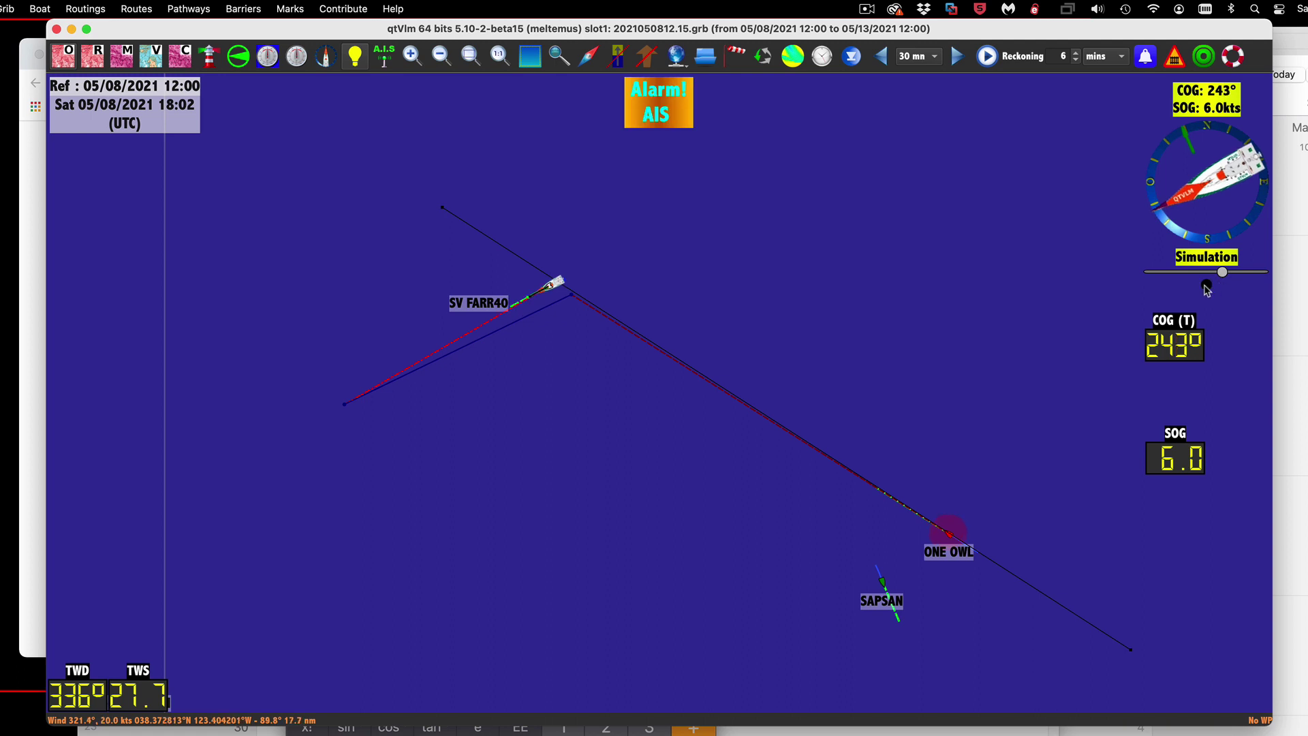
{"action": "left_click", "coordinate": [1206, 286]}
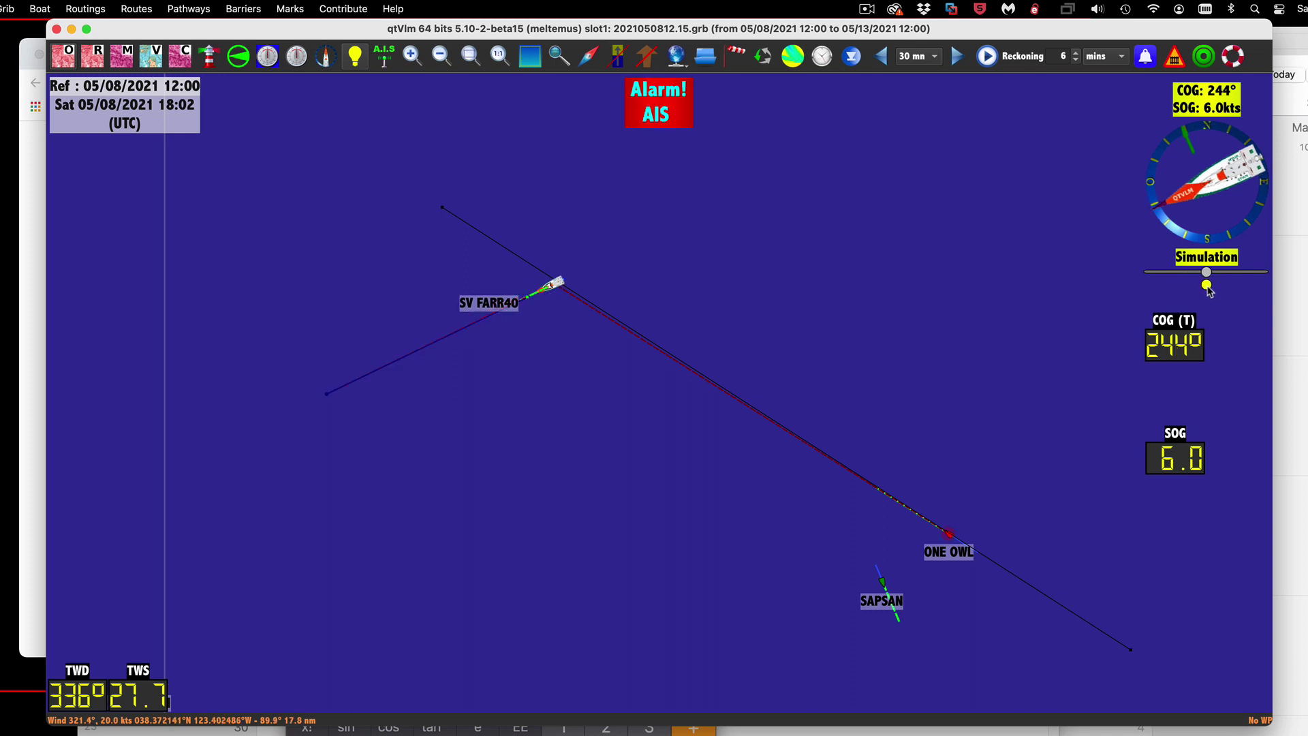
{"action": "left_click_drag", "start_coordinate": [1206, 284], "coordinate": [1223, 278]}
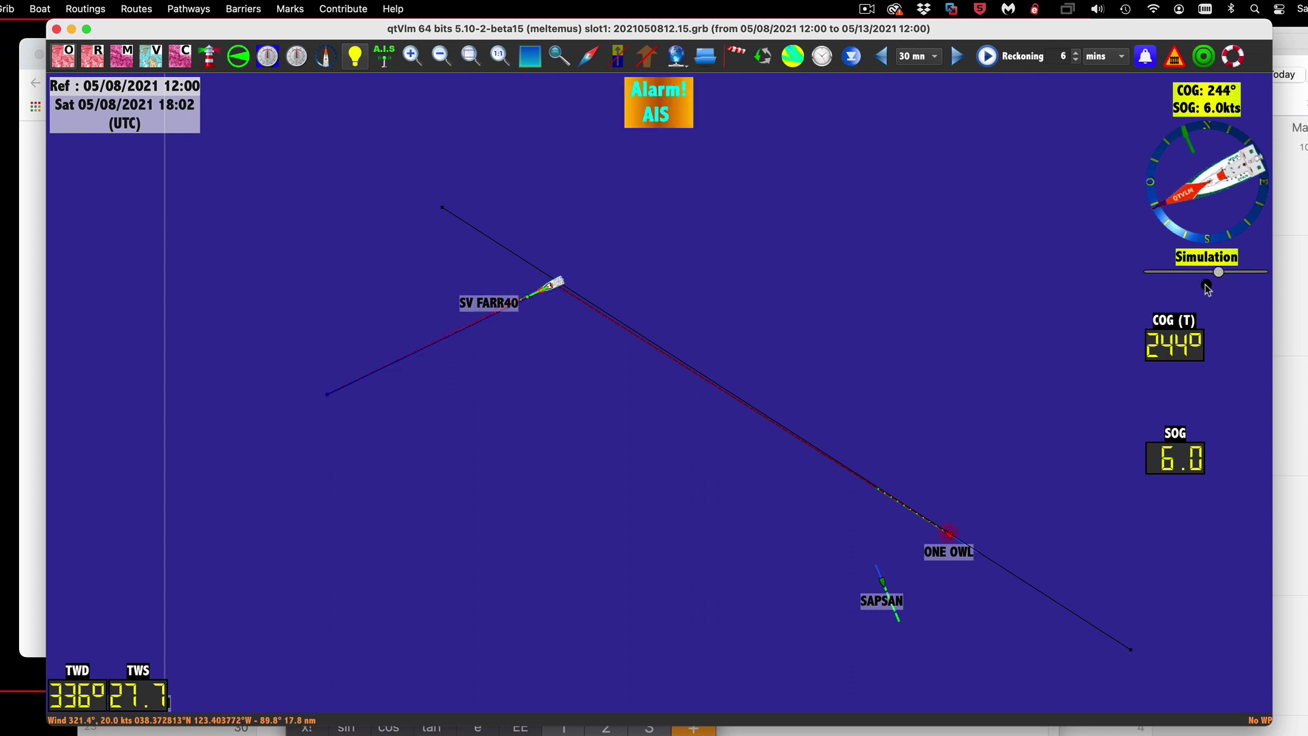
{"action": "left_click", "coordinate": [1207, 286]}
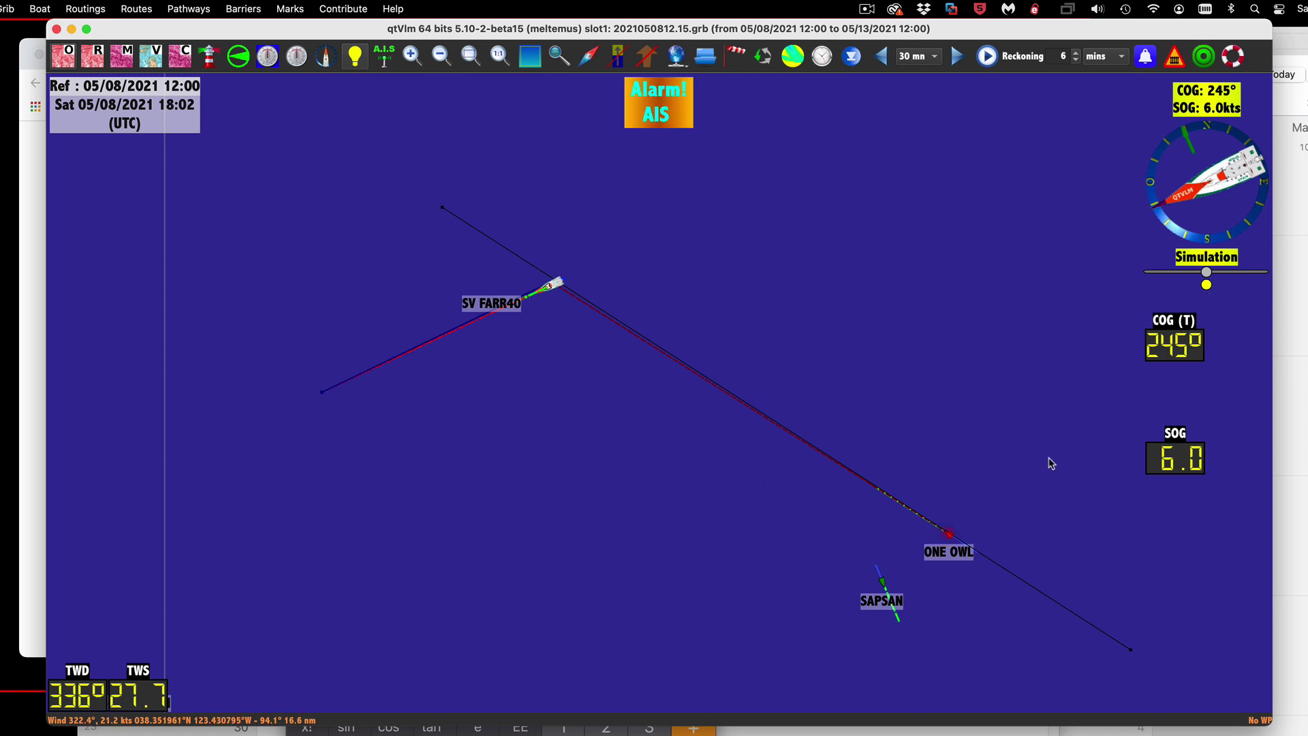
{"action": "mouse_move", "coordinate": [950, 538]}
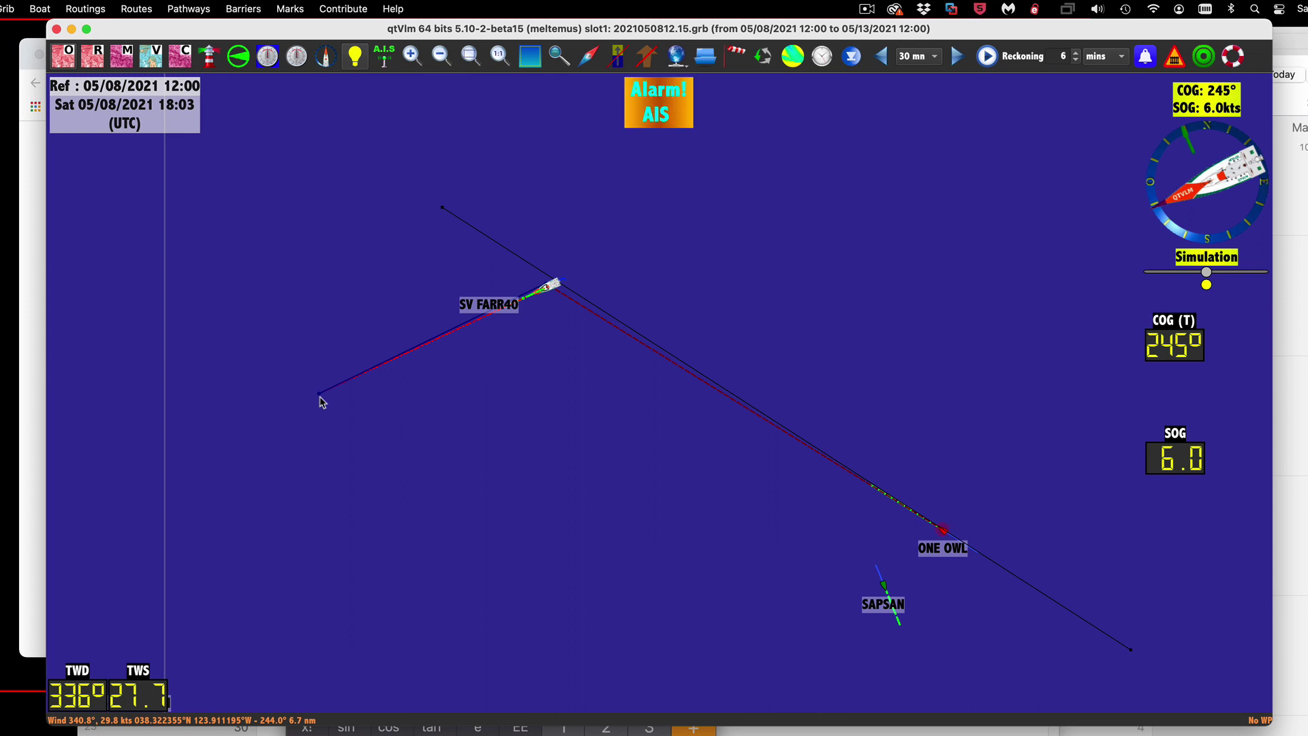
{"action": "right_click", "coordinate": [539, 280]}
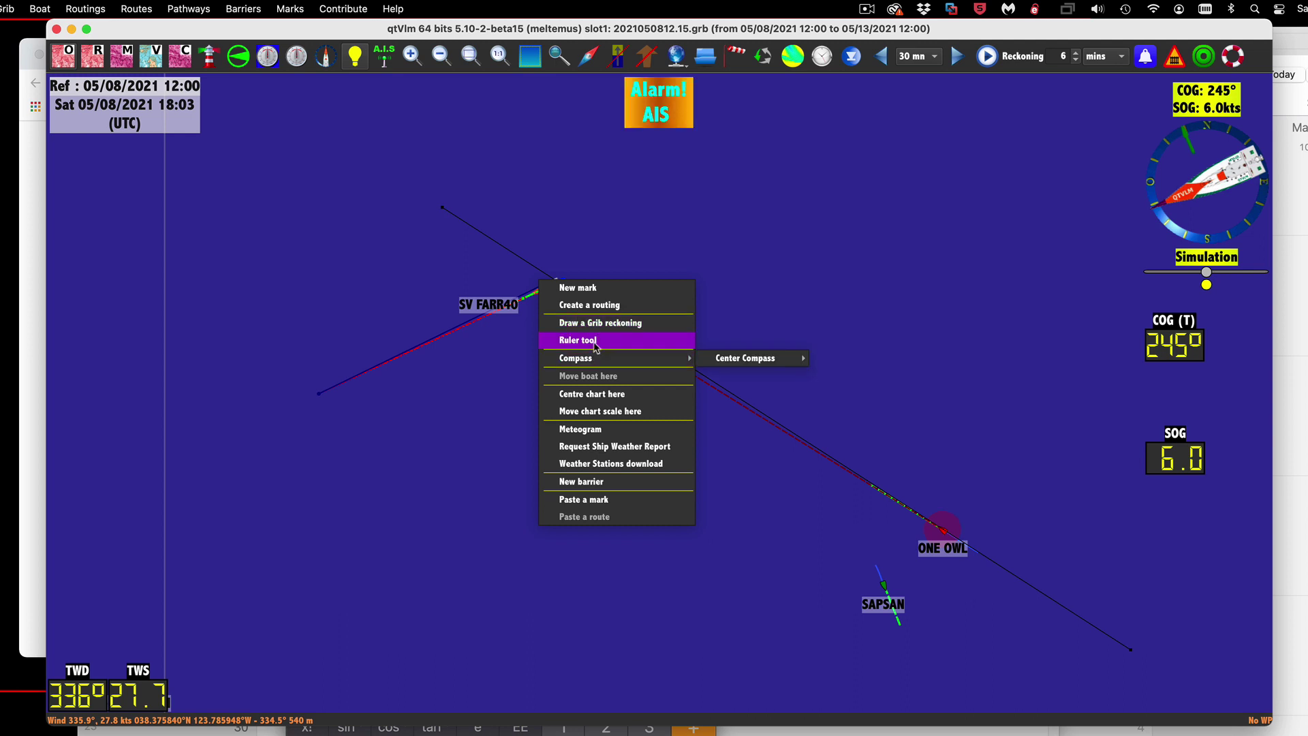
{"action": "left_click", "coordinate": [577, 339]}
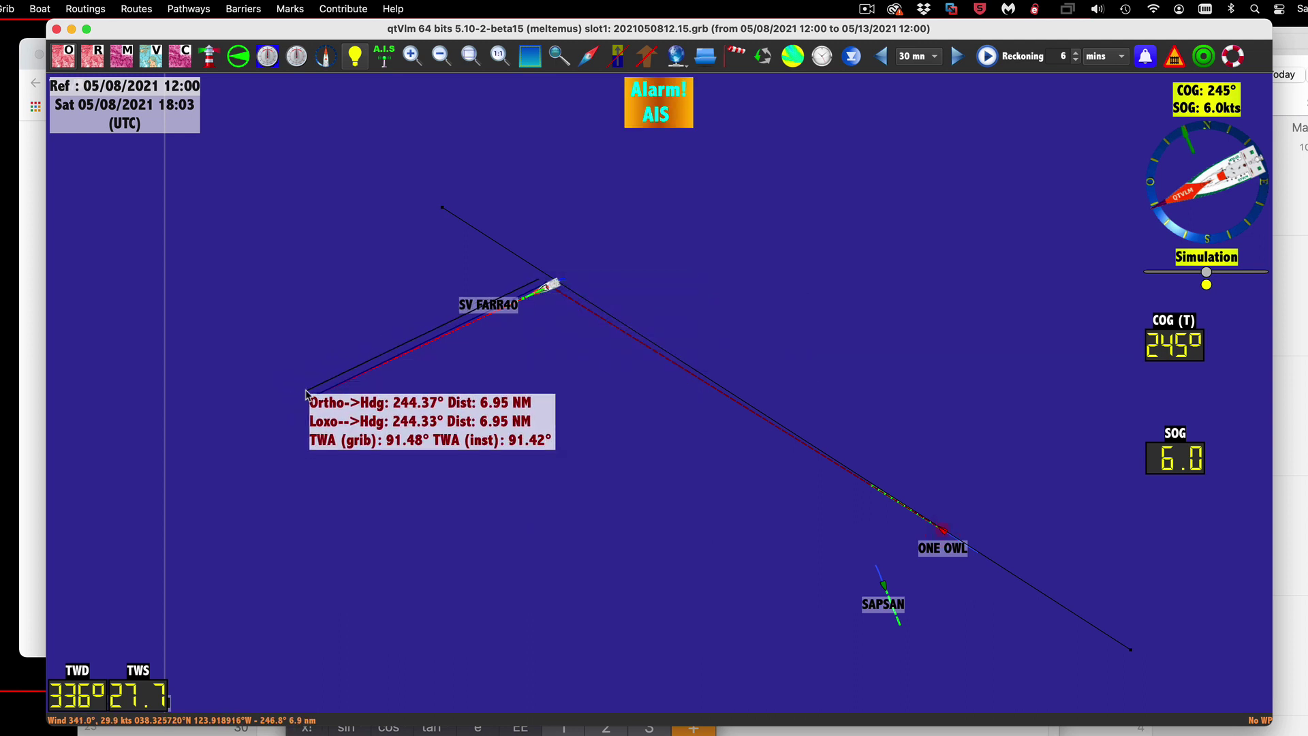
{"action": "left_click", "coordinate": [306, 394]}
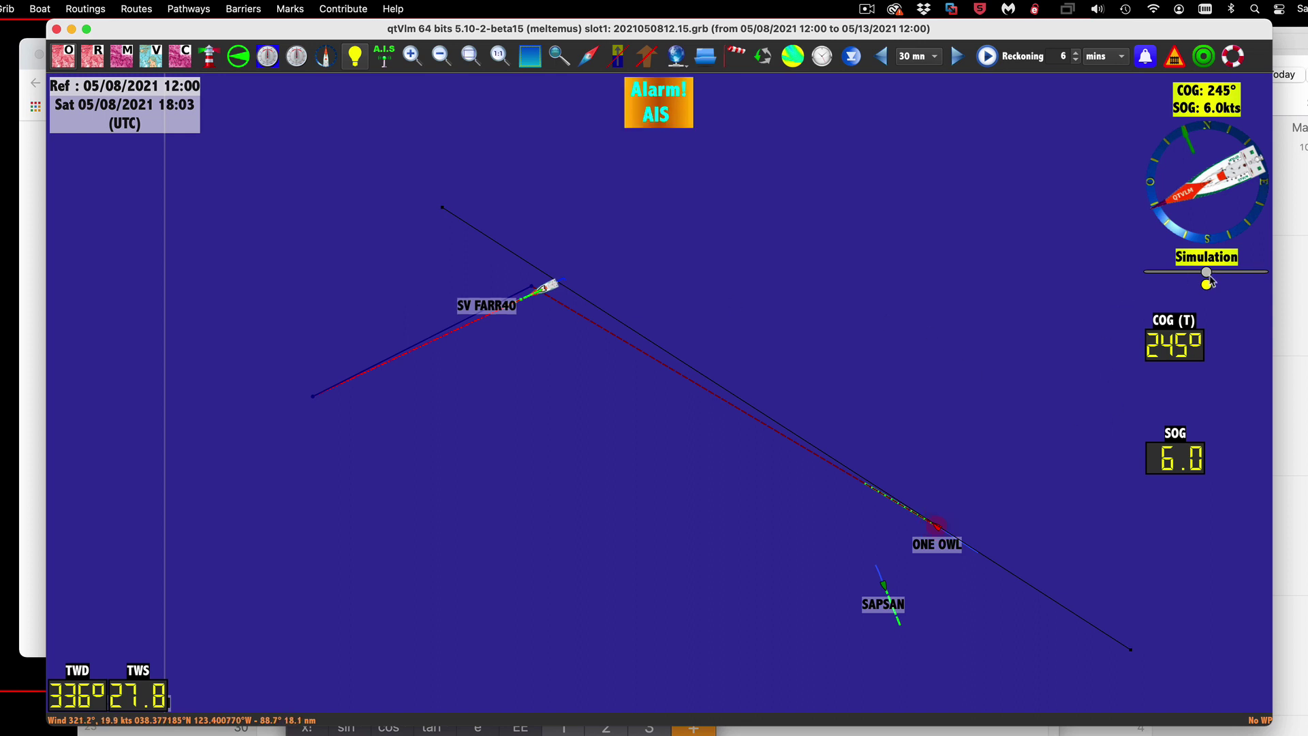
Use the Simulation slider to steer SV FARR40 further to starboard and steady it on 266° COG.
{"action": "left_click_drag", "start_coordinate": [1210, 274], "coordinate": [1223, 275]}
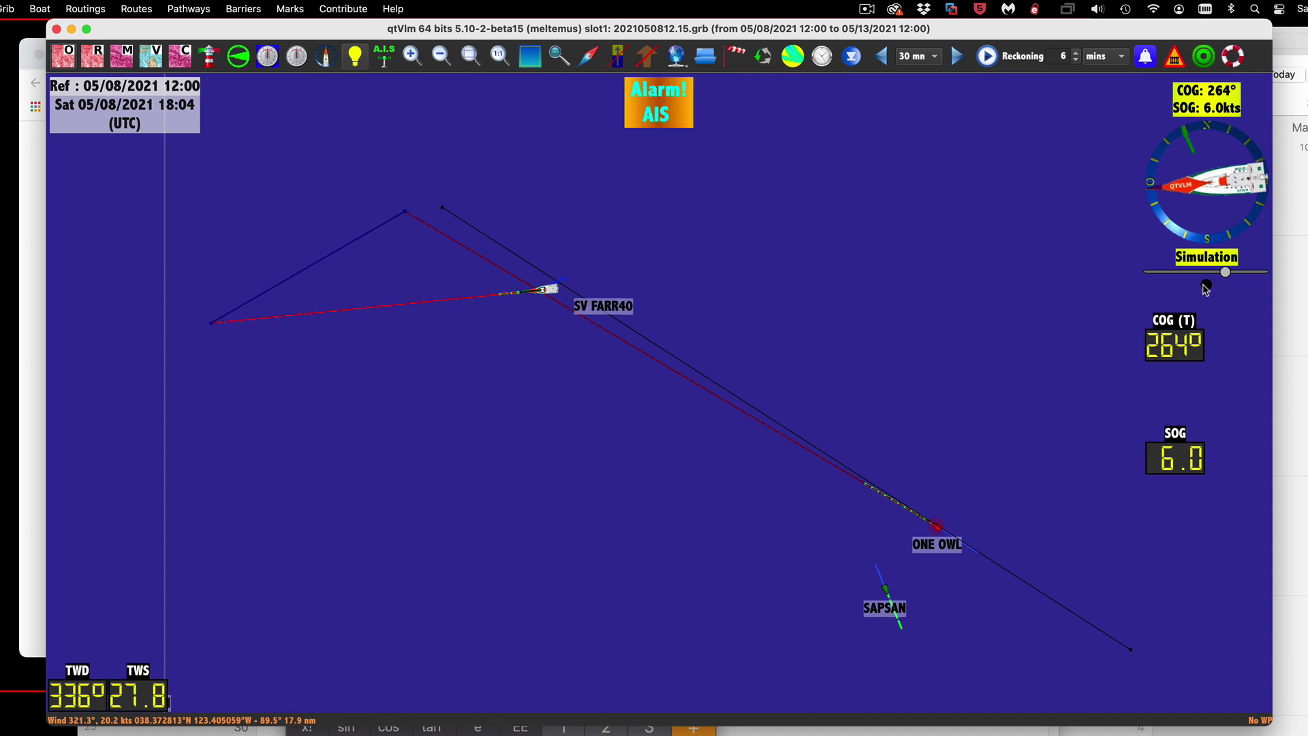
{"action": "left_click", "coordinate": [1205, 286]}
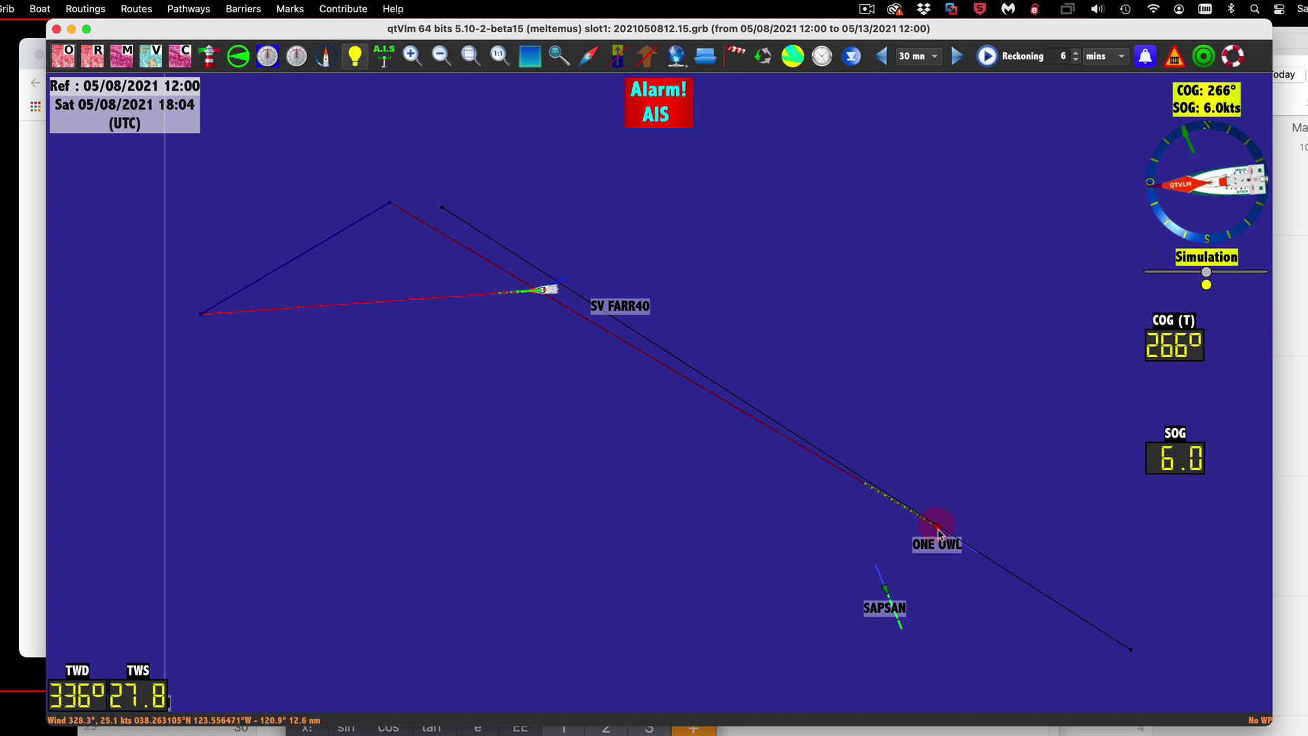
{"action": "mouse_move", "coordinate": [939, 533]}
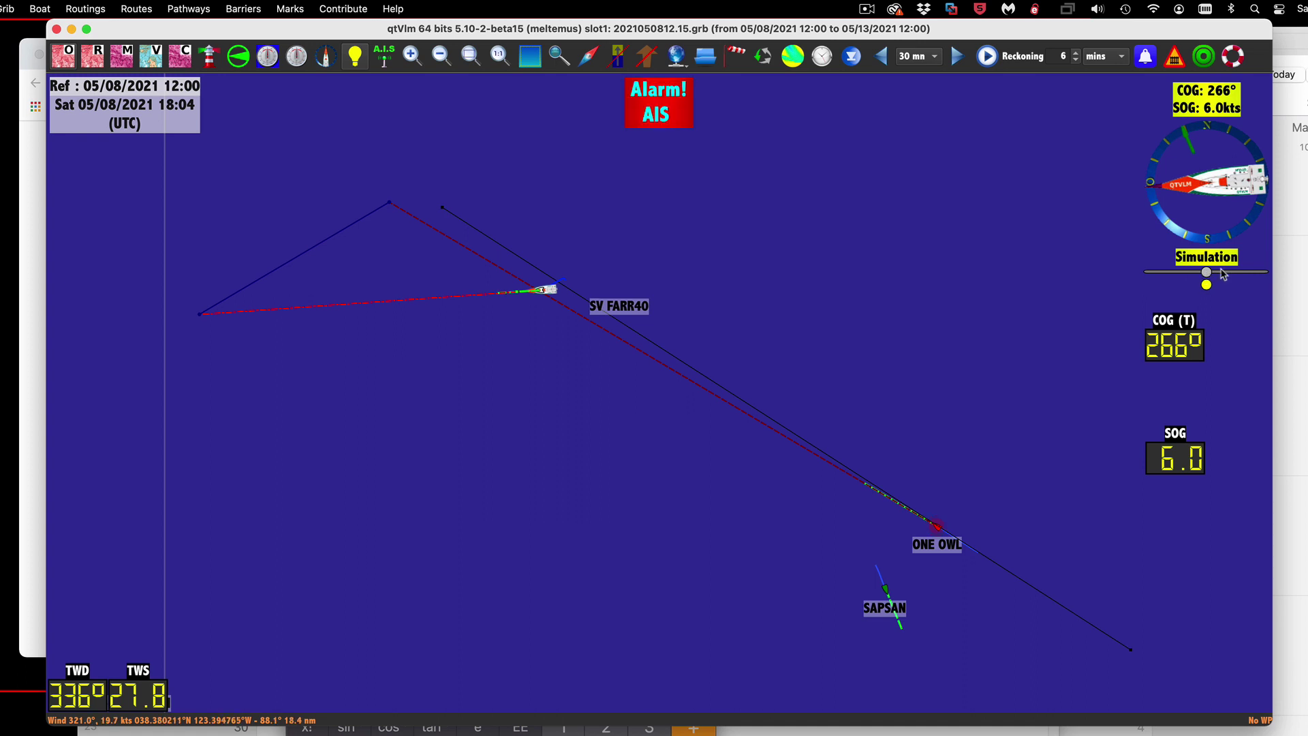
Swing SV FARR40 back to port and settle it on 245° COG at 6.0 knots.
{"action": "left_click", "coordinate": [1251, 283]}
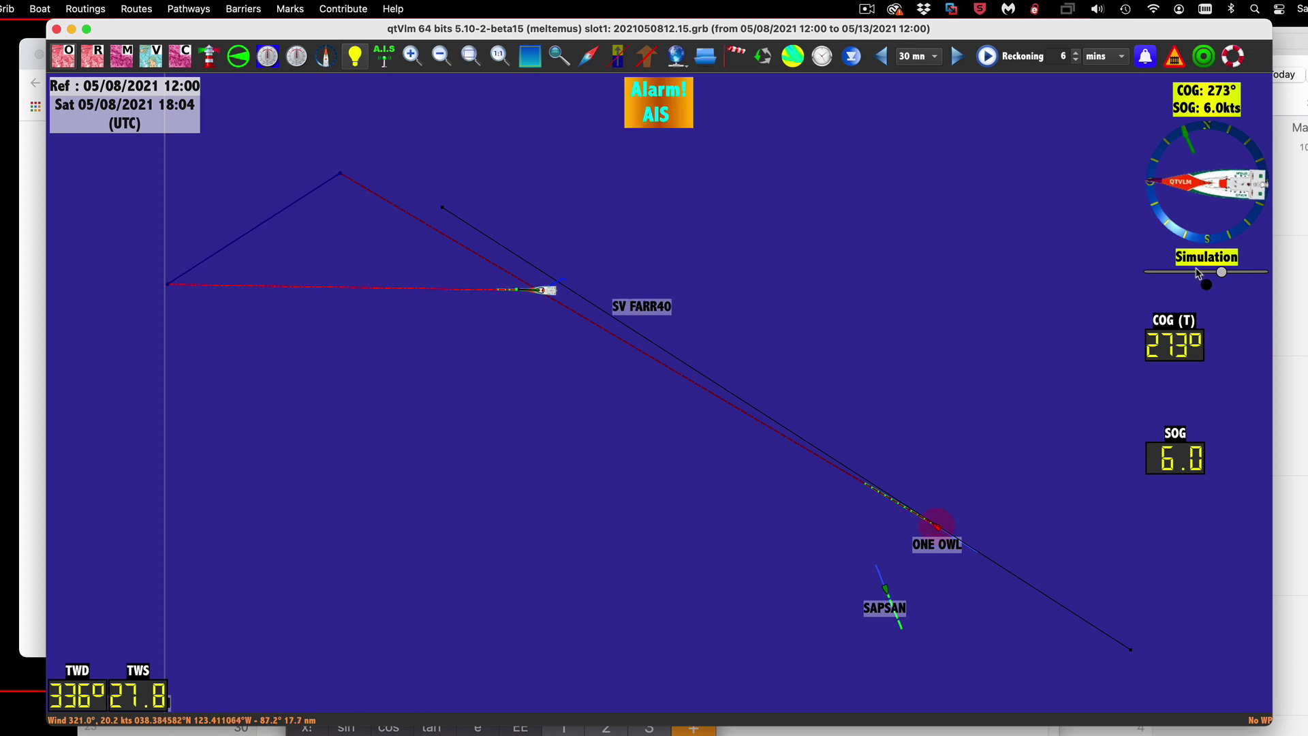
{"action": "left_click", "coordinate": [1203, 274]}
{"action": "left_click", "coordinate": [1204, 279]}
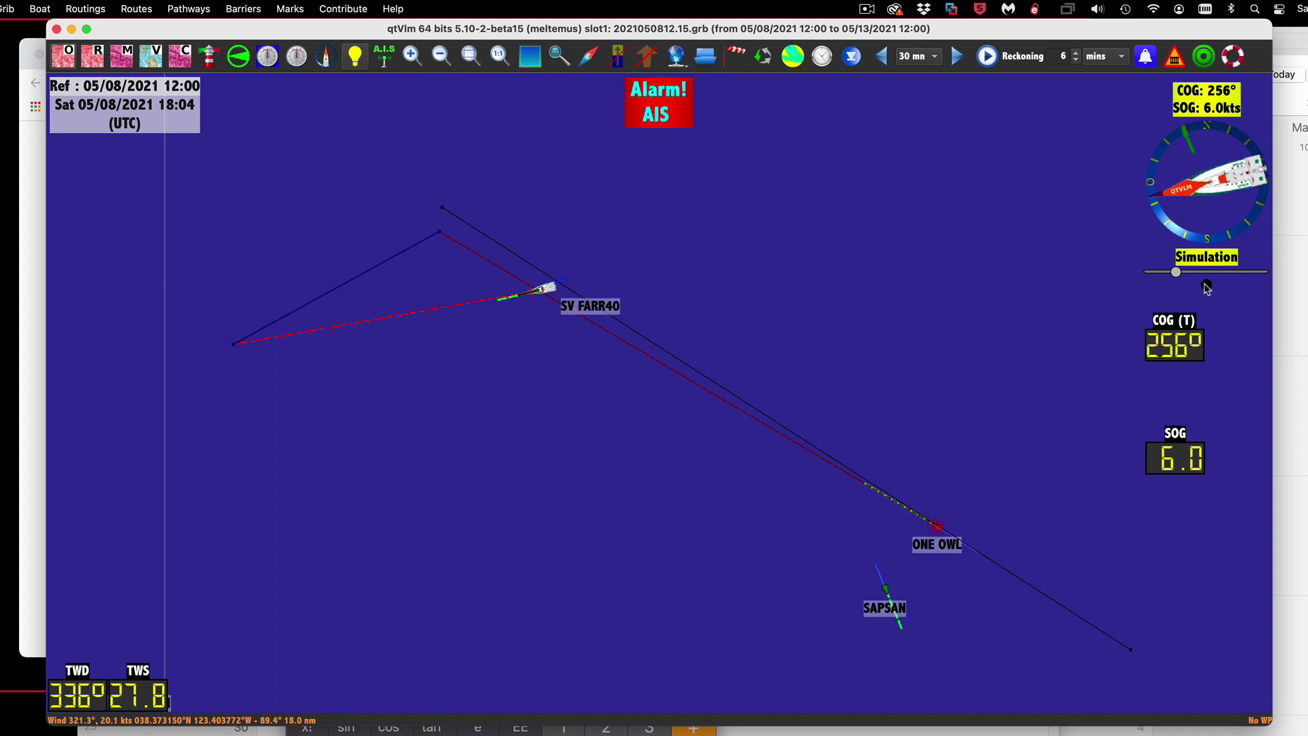
{"action": "left_click", "coordinate": [1206, 284]}
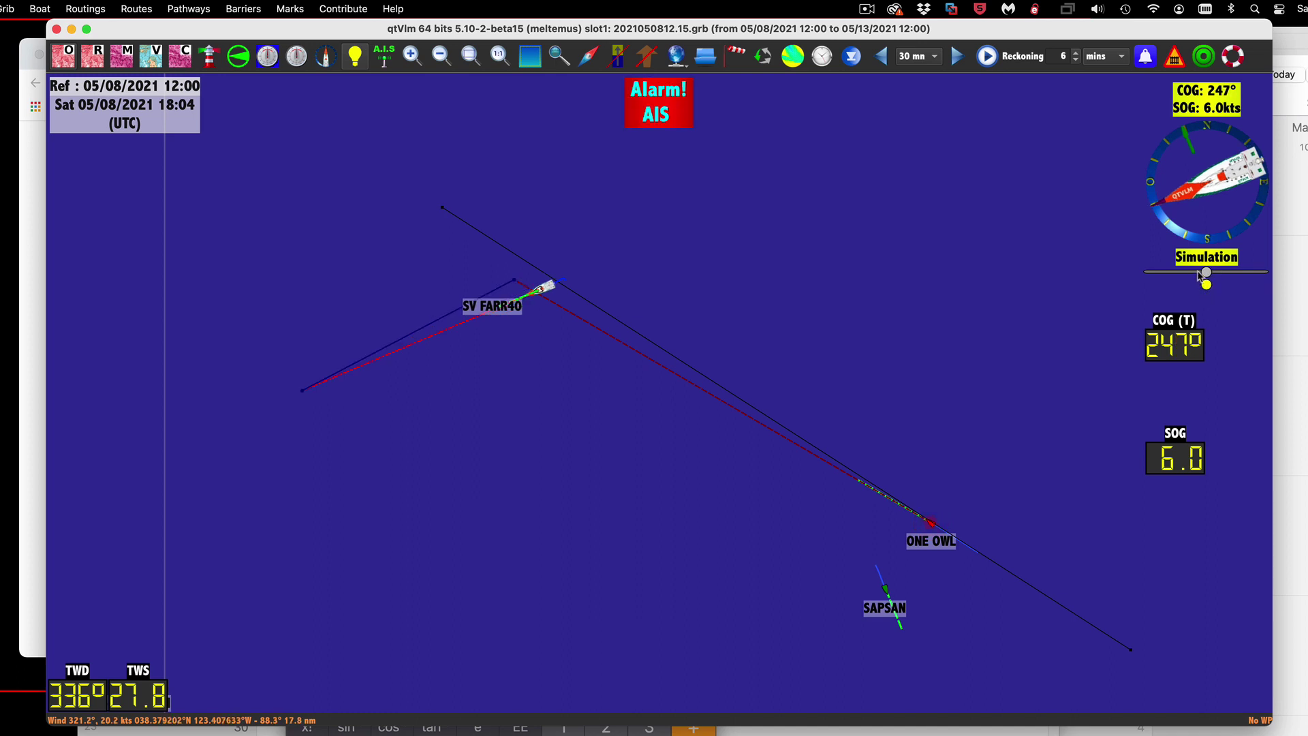
{"action": "left_click_drag", "start_coordinate": [1200, 278], "coordinate": [1197, 275]}
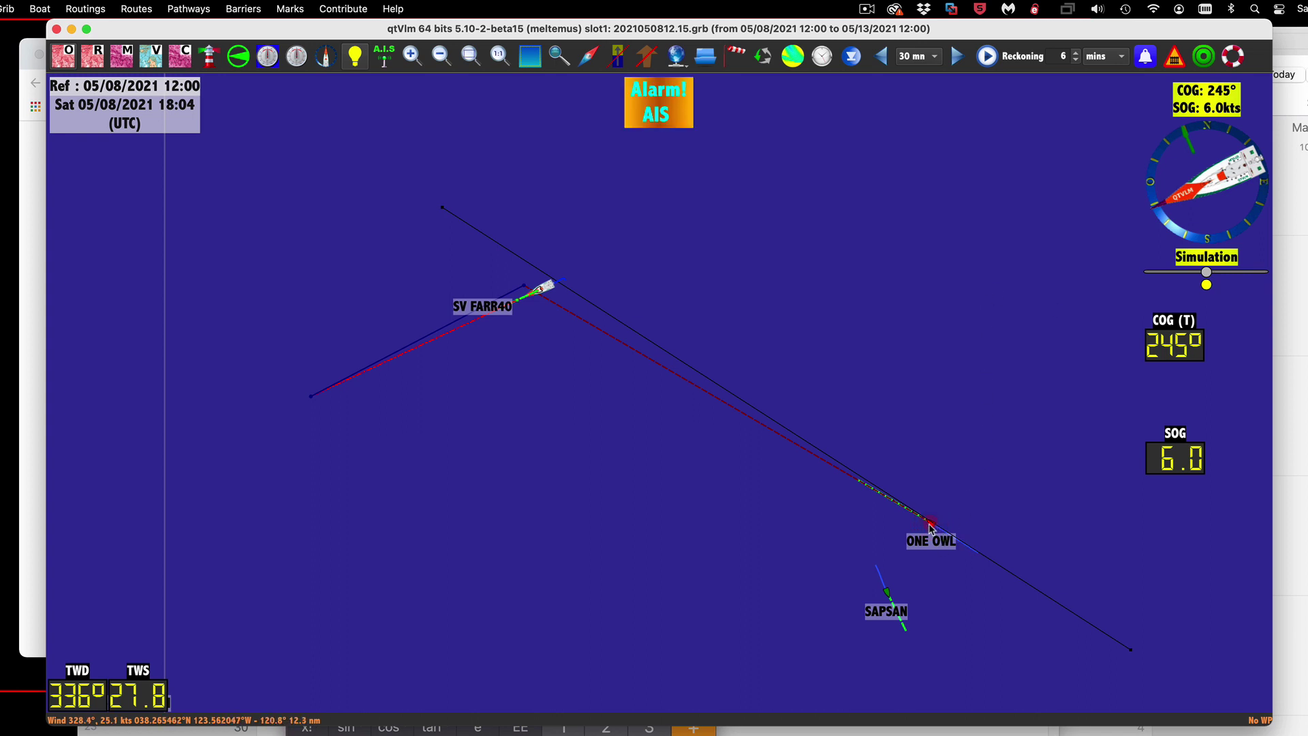
{"action": "mouse_move", "coordinate": [931, 526]}
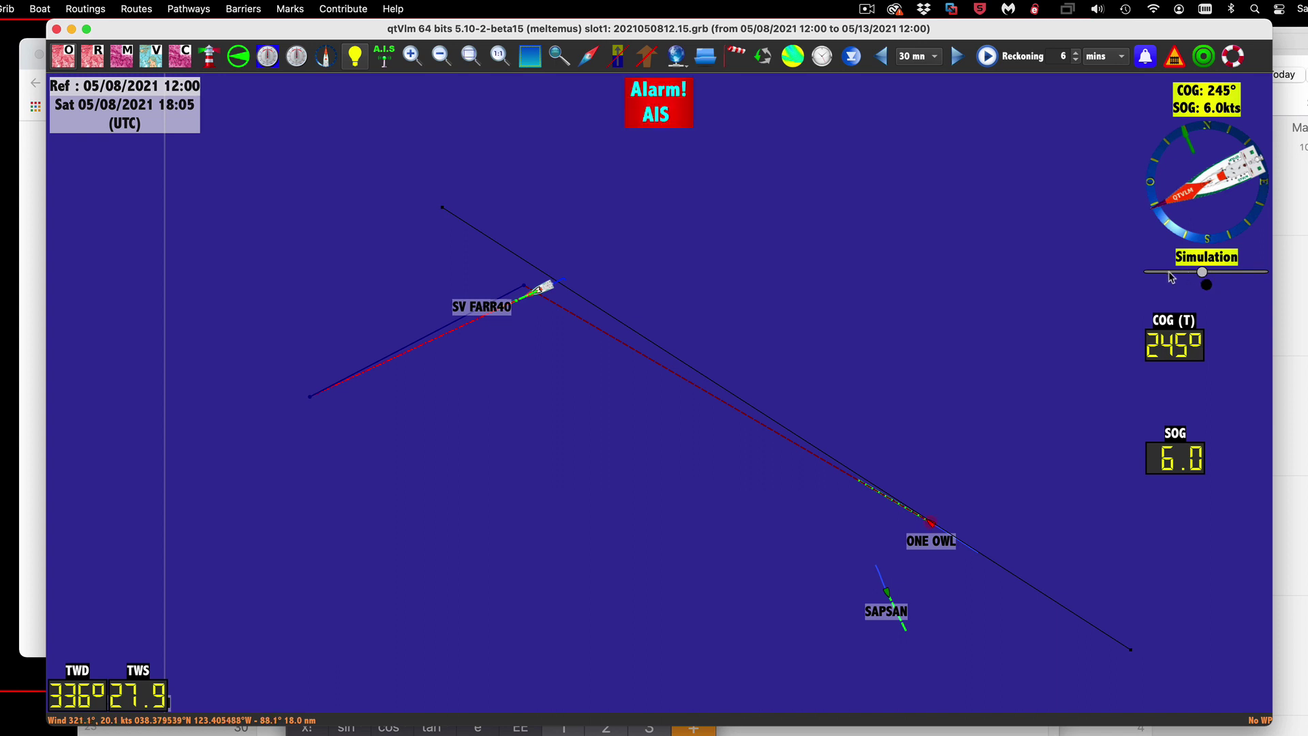
Steer SV FARR40 to port with the Simulation slider and hold it at 220° COG.
{"action": "left_click", "coordinate": [1170, 273]}
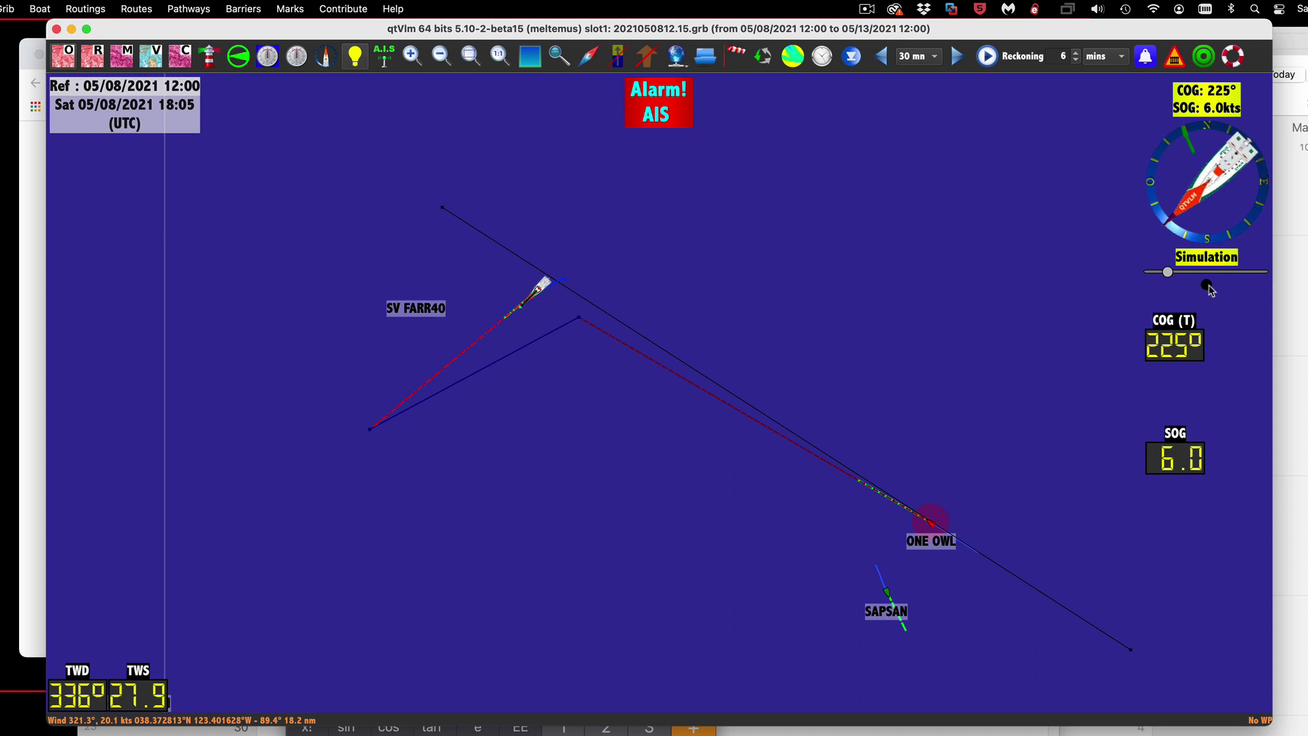
{"action": "left_click", "coordinate": [1206, 285]}
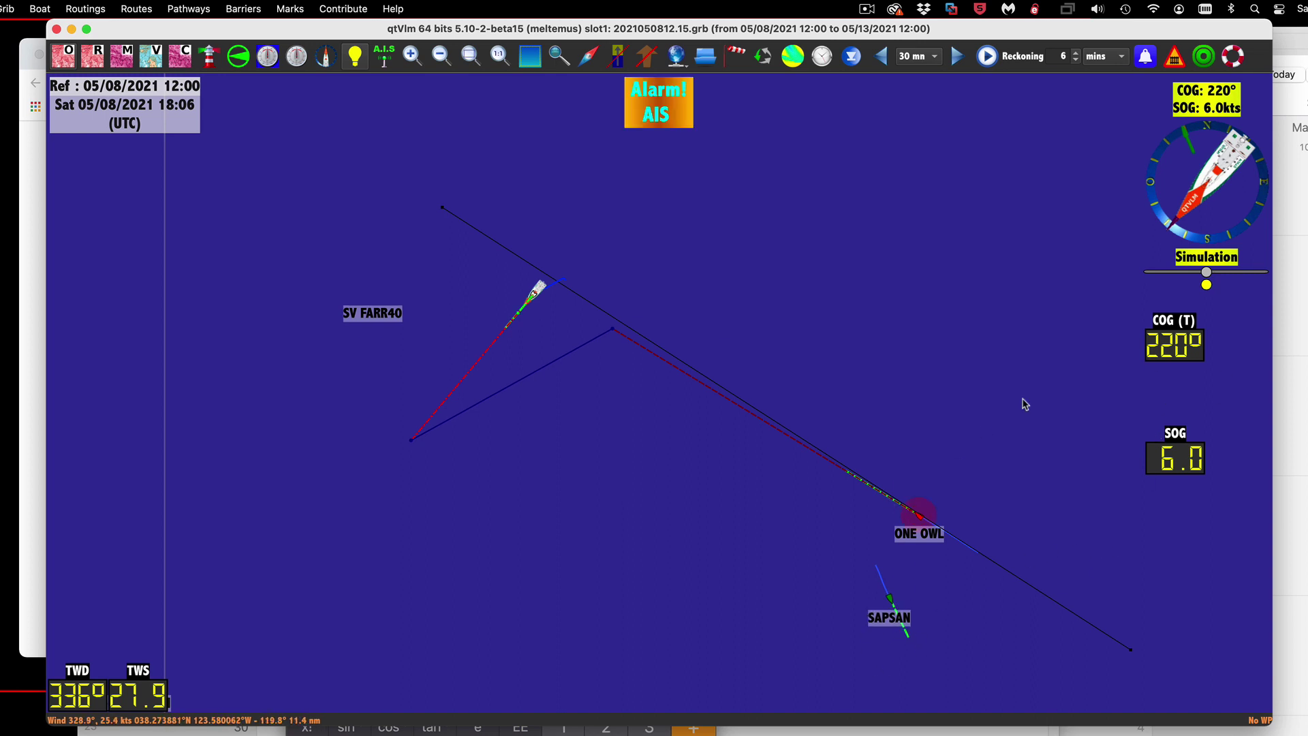
Steer SV FARR40 back to starboard and hold the 246° avoidance course at 6.0 knots.
{"action": "left_click", "coordinate": [1227, 273]}
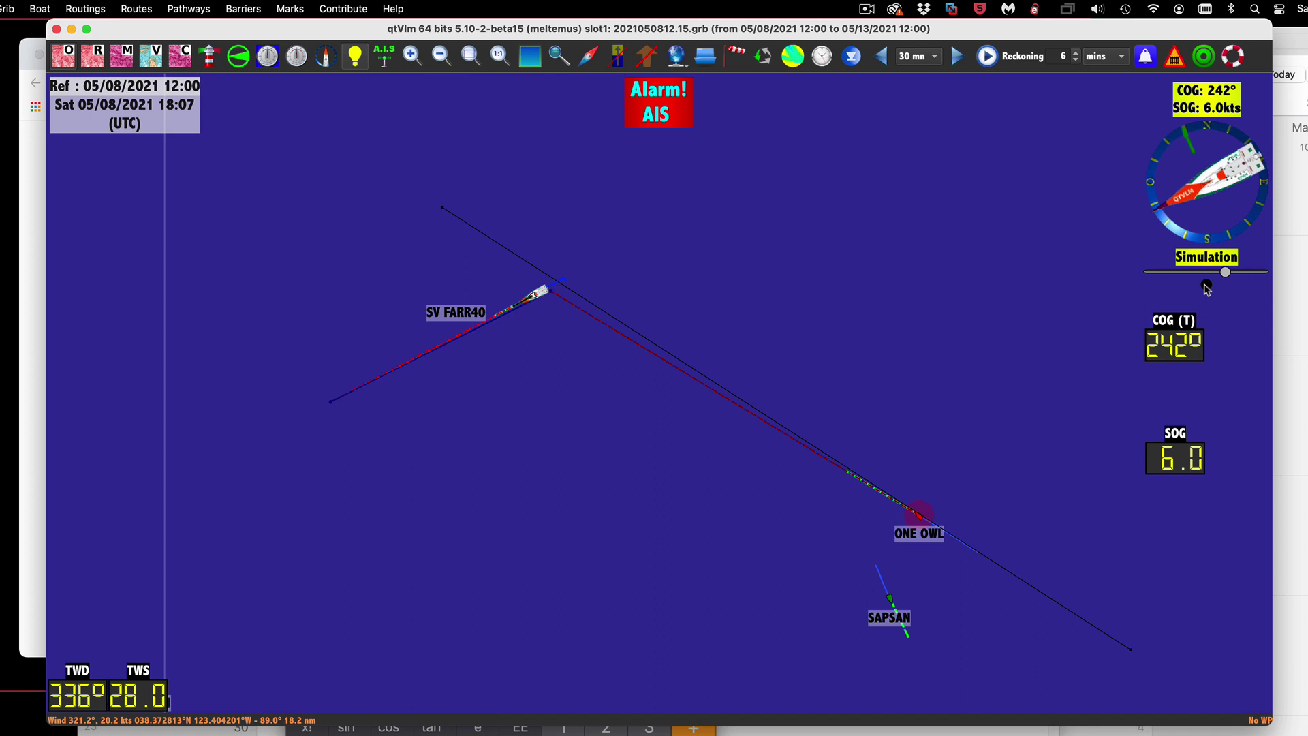
{"action": "left_click", "coordinate": [1206, 285]}
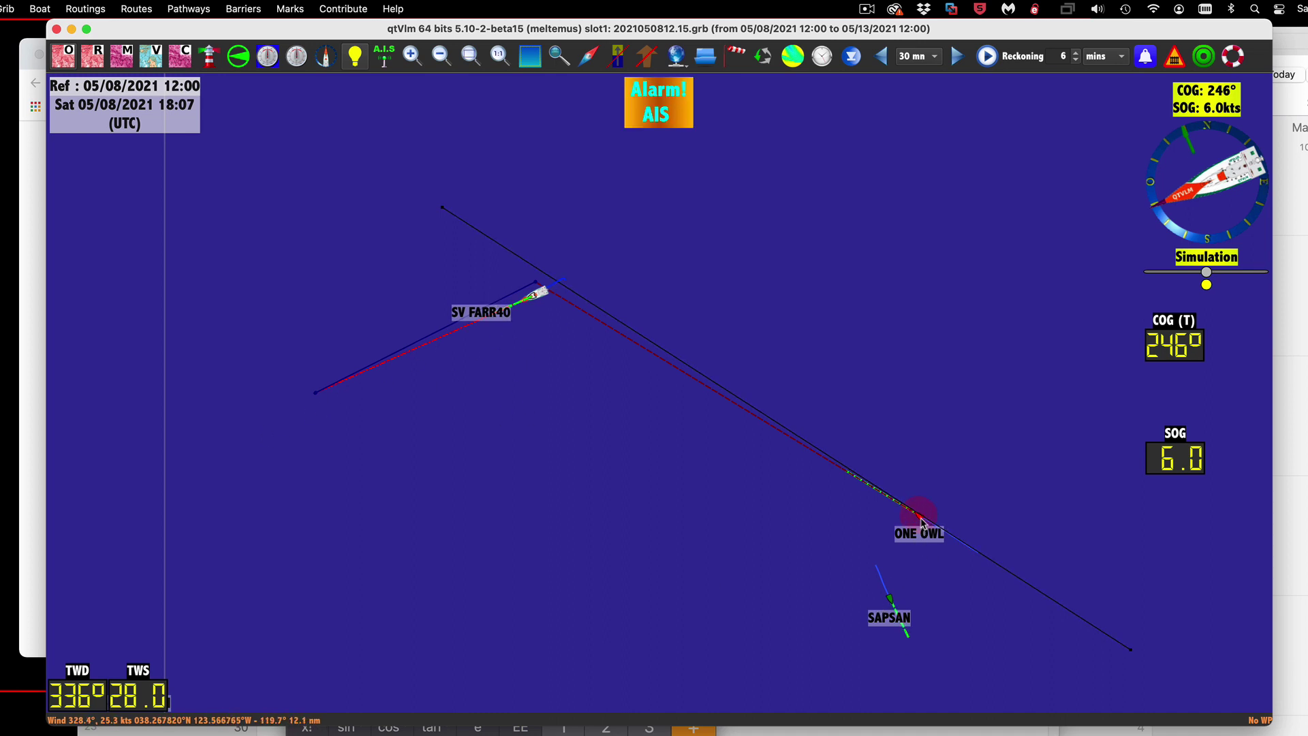
Show the ONE OWL tooltip: 11.4 kts on 301°, 12.0 nm away, CPA 6.7 nm in 64 min.
{"action": "mouse_move", "coordinate": [921, 520]}
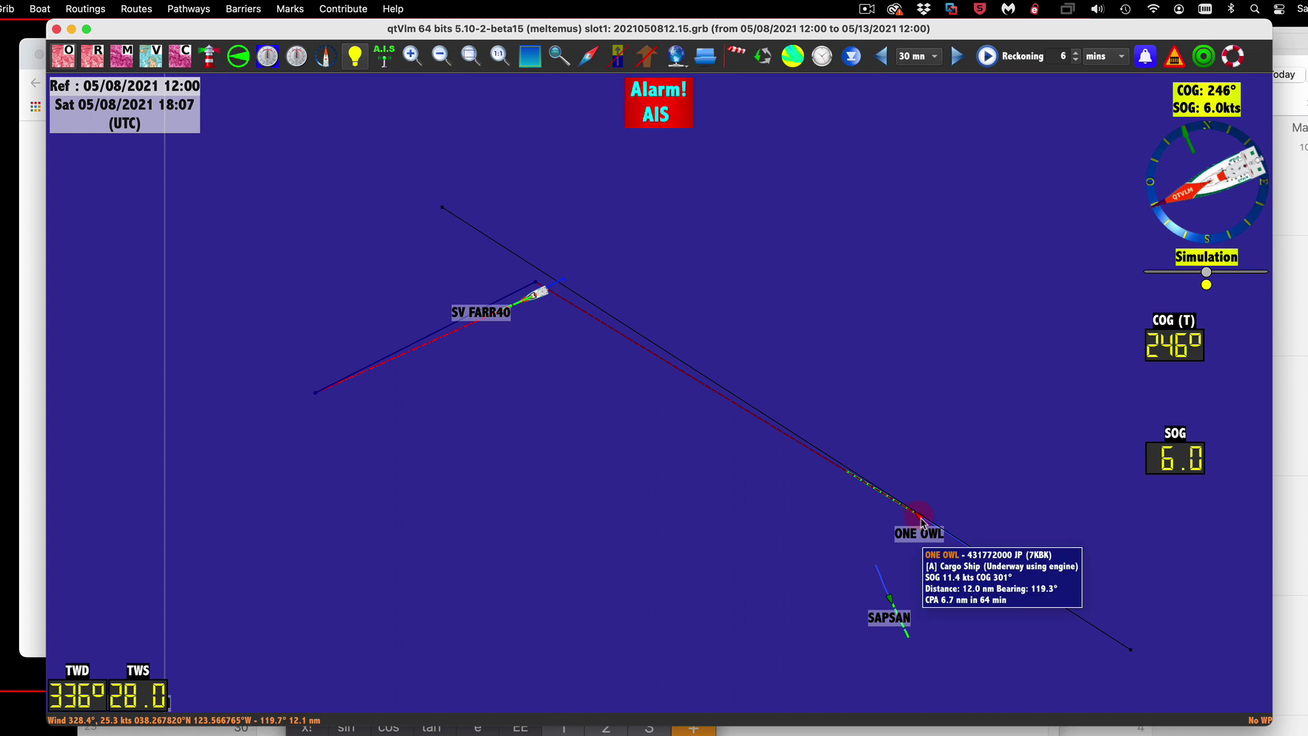